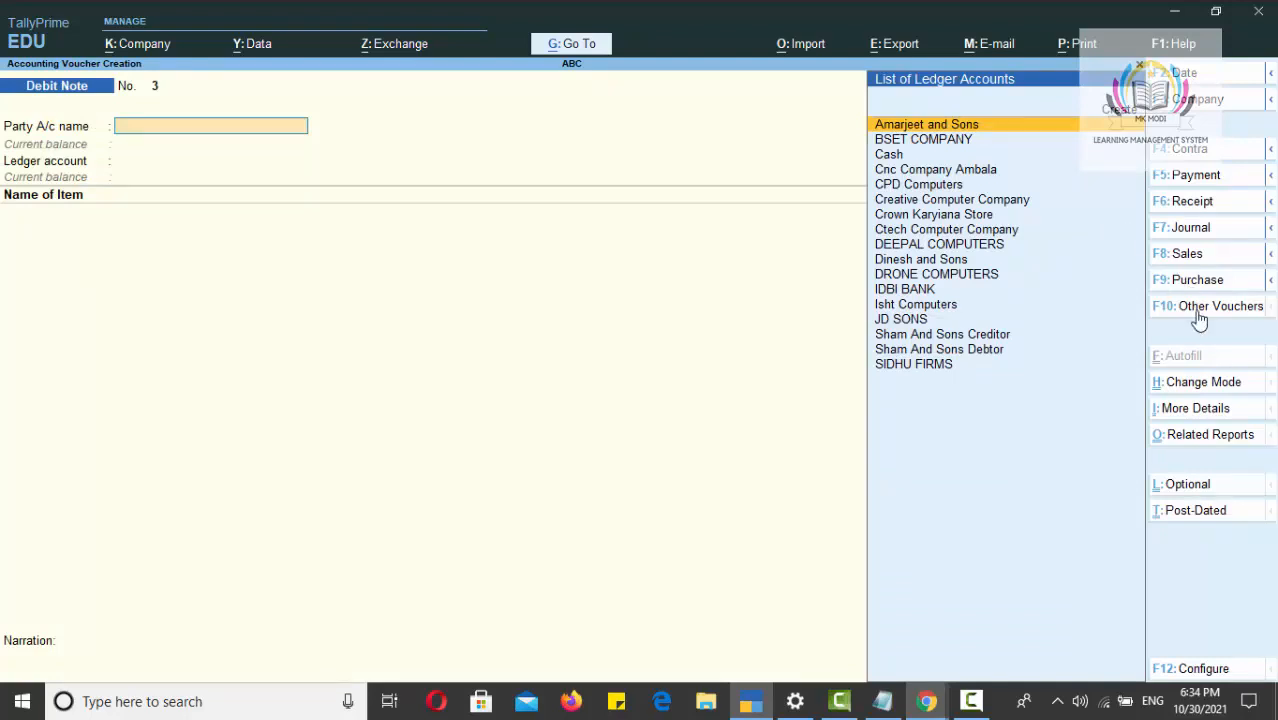
Change the voucher type to Sales Order, revealing the inactive voucher types and activating it.
click(1200, 314)
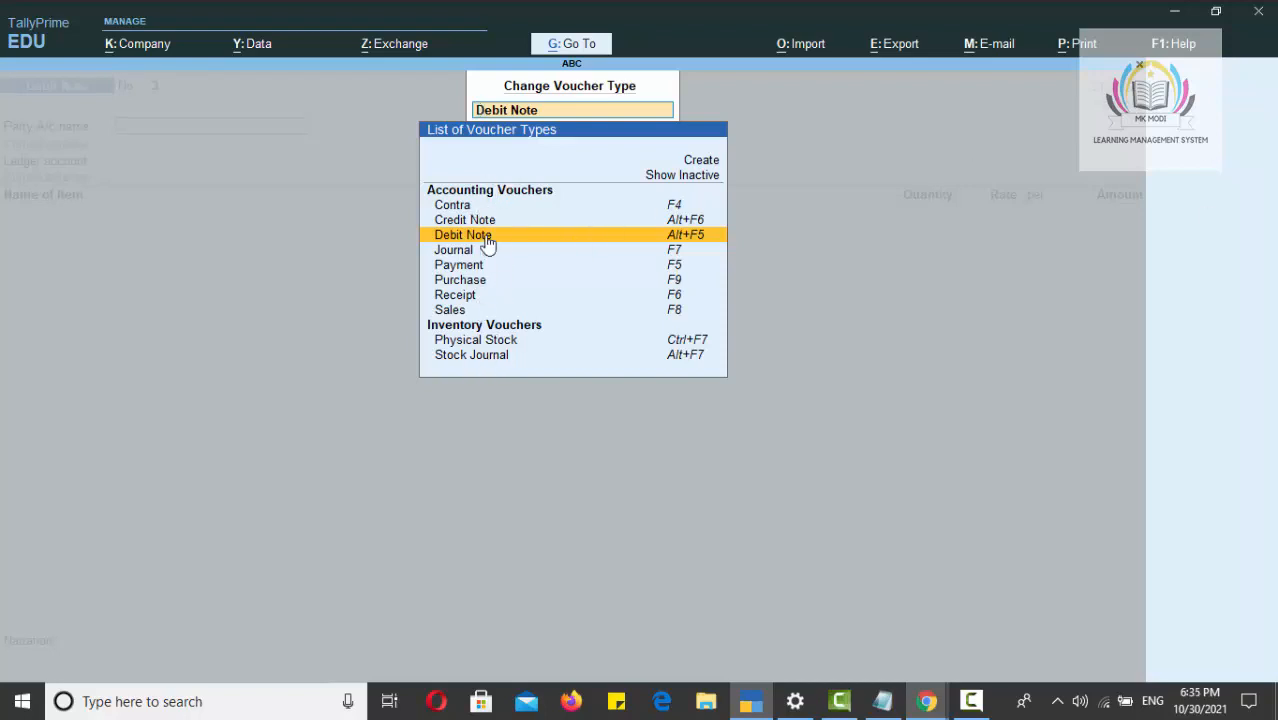
click(707, 180)
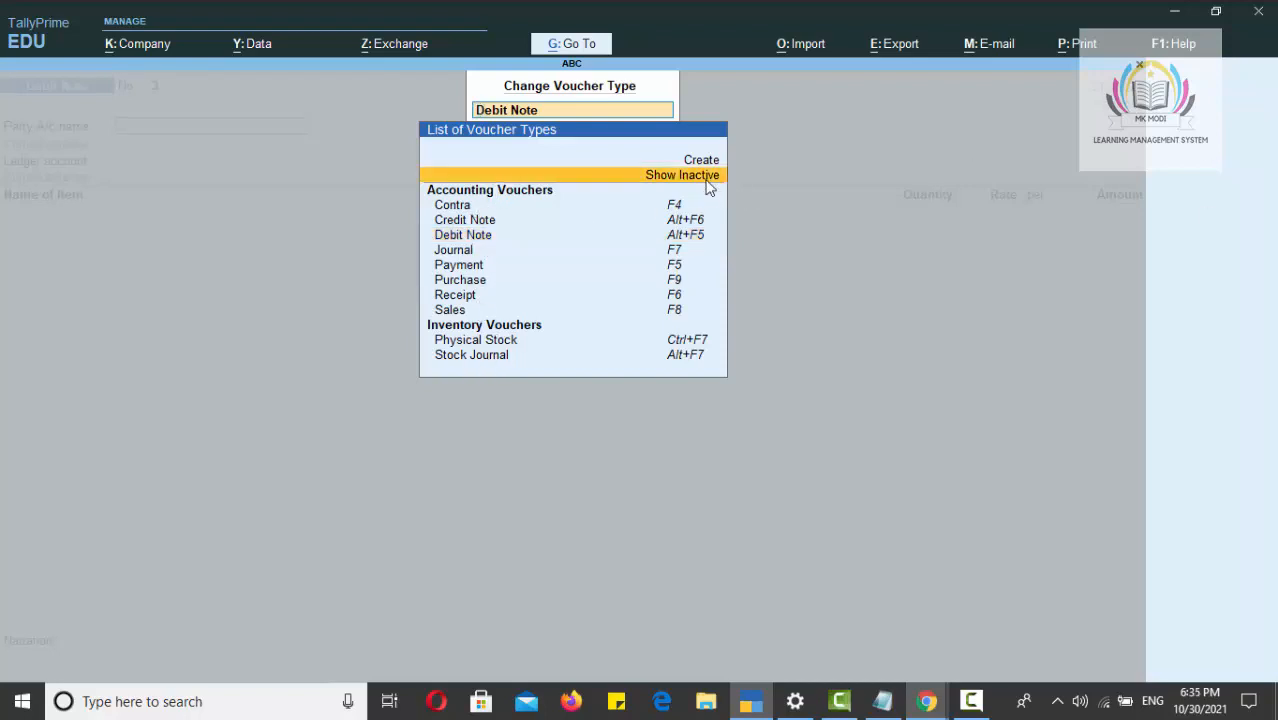
click(707, 183)
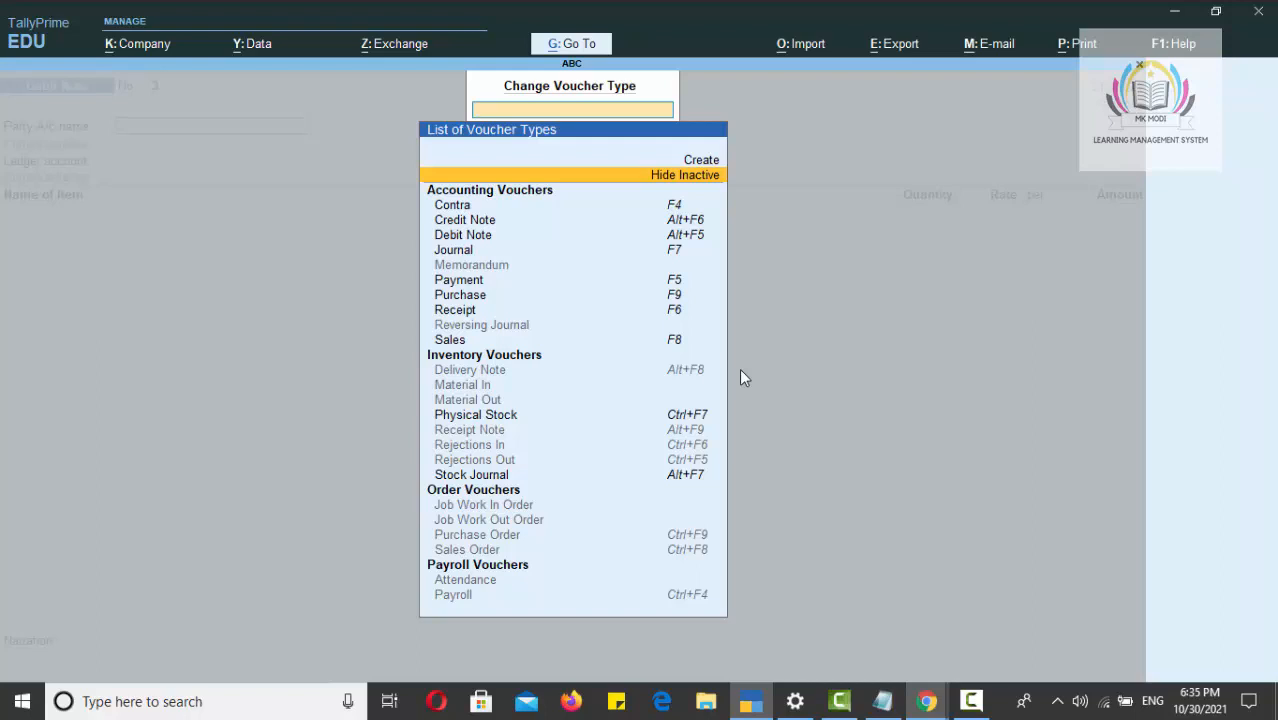
click(475, 553)
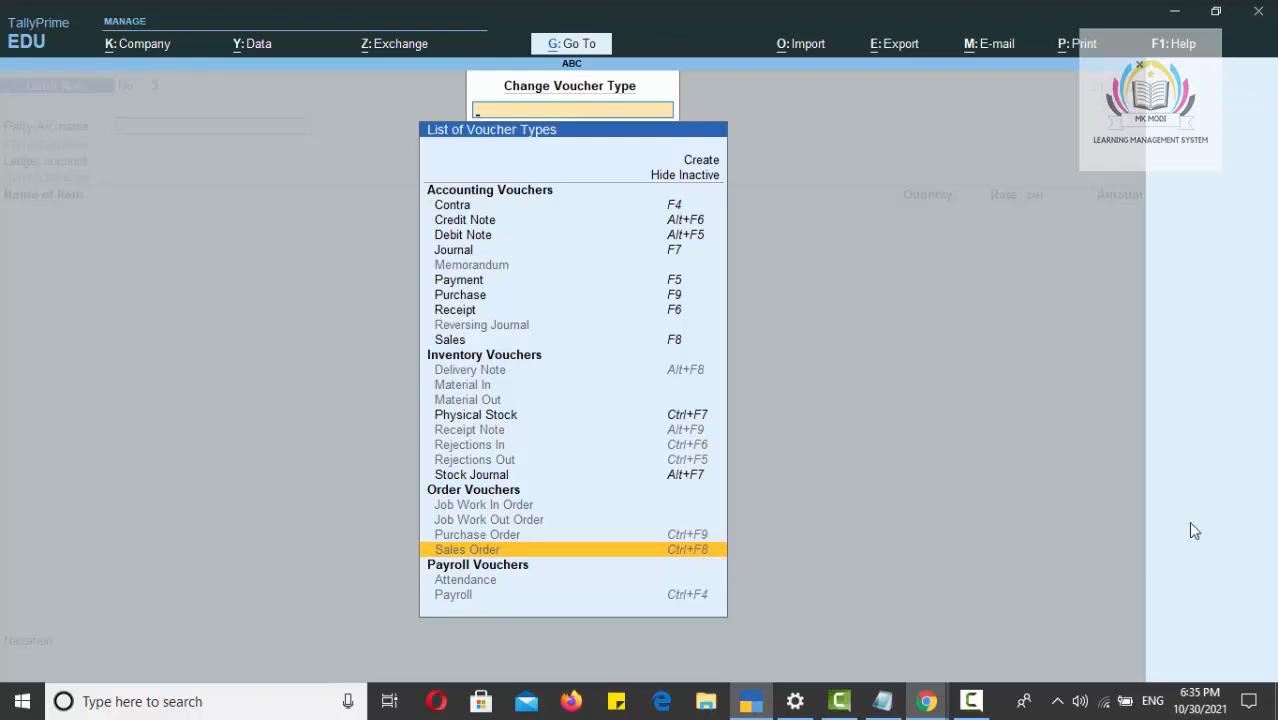
key(Return)
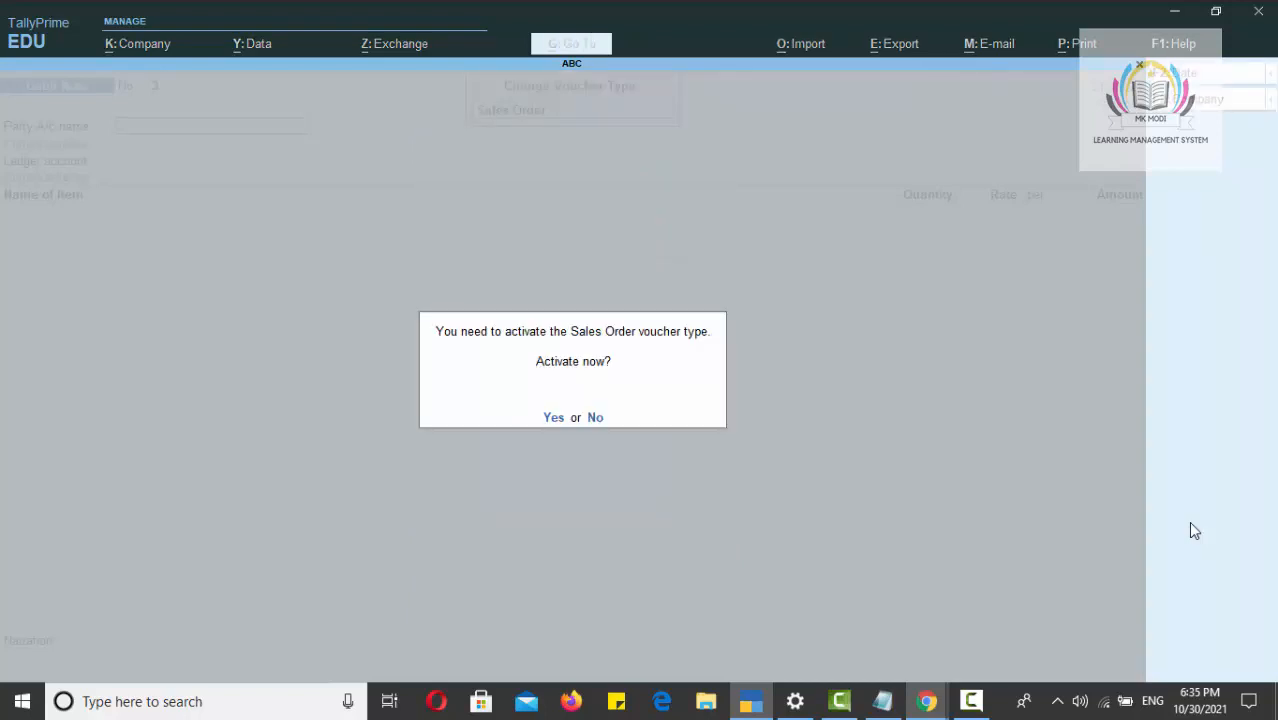
click(553, 418)
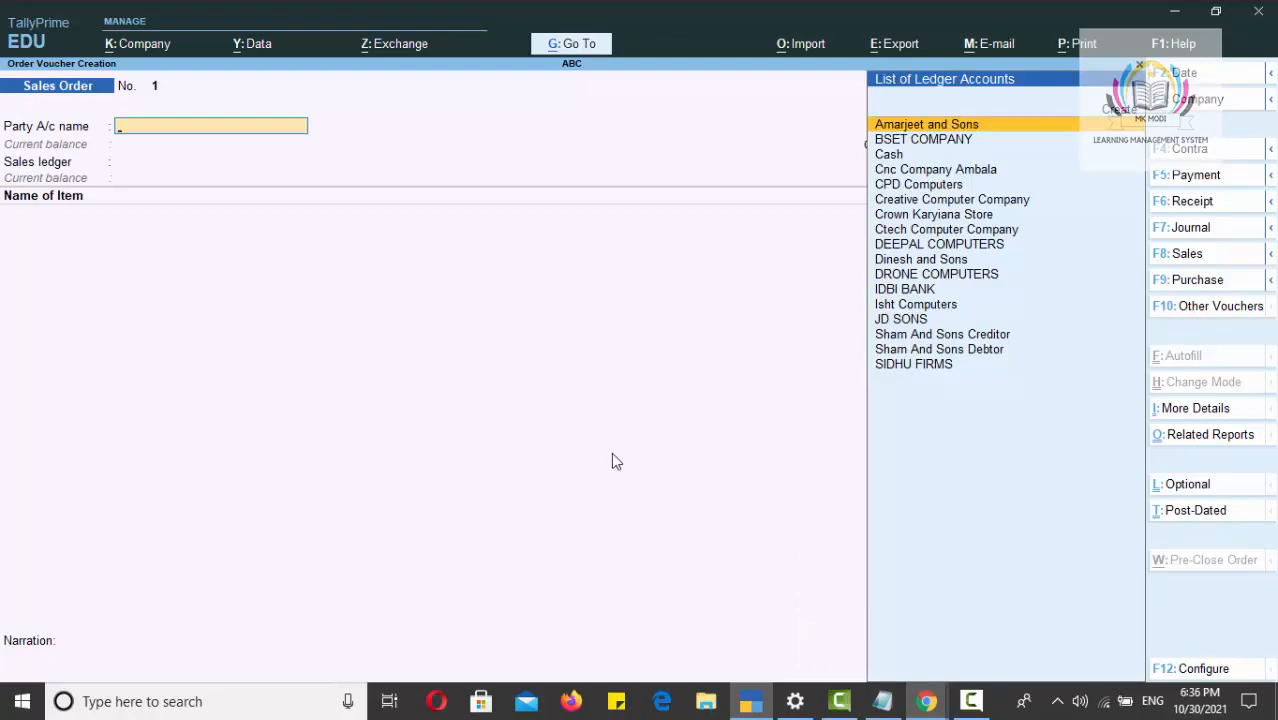
Create a party ledger named CZONE under Sundry Debtors with bill-by-bill balances and country India, and use it as the order's party.
key(alt+c)
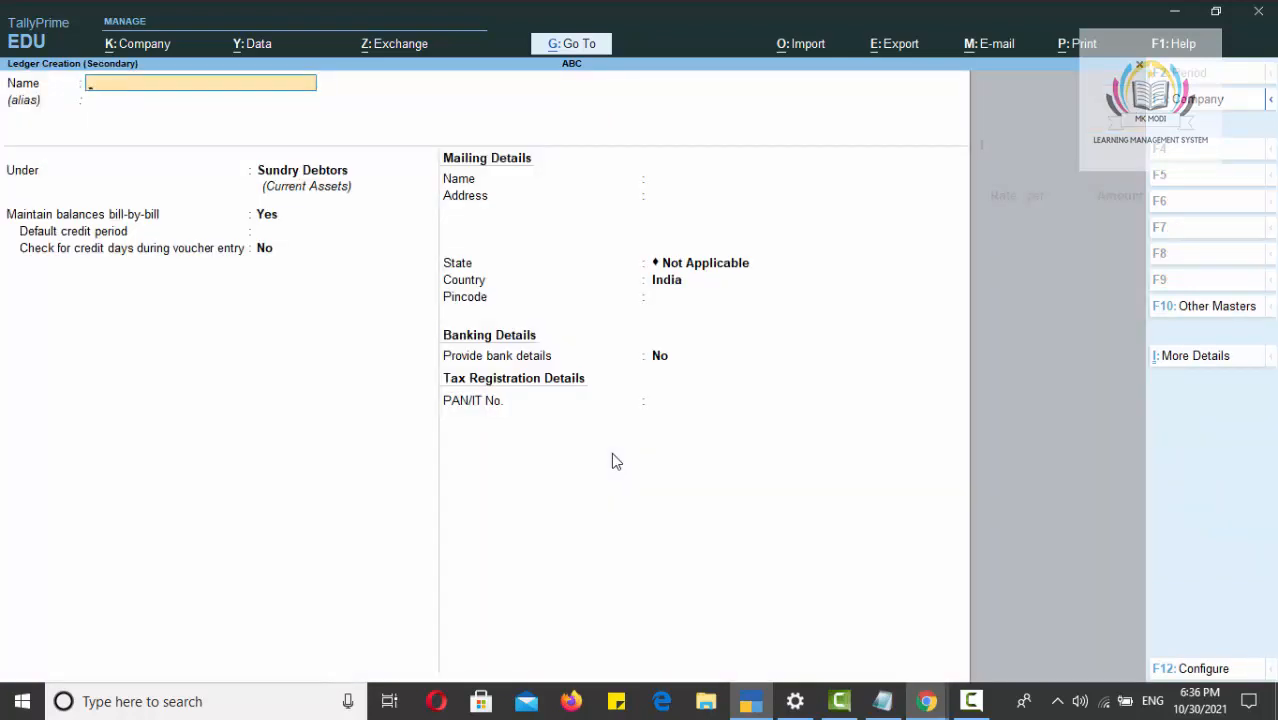
text(CZONE)
key(Return)
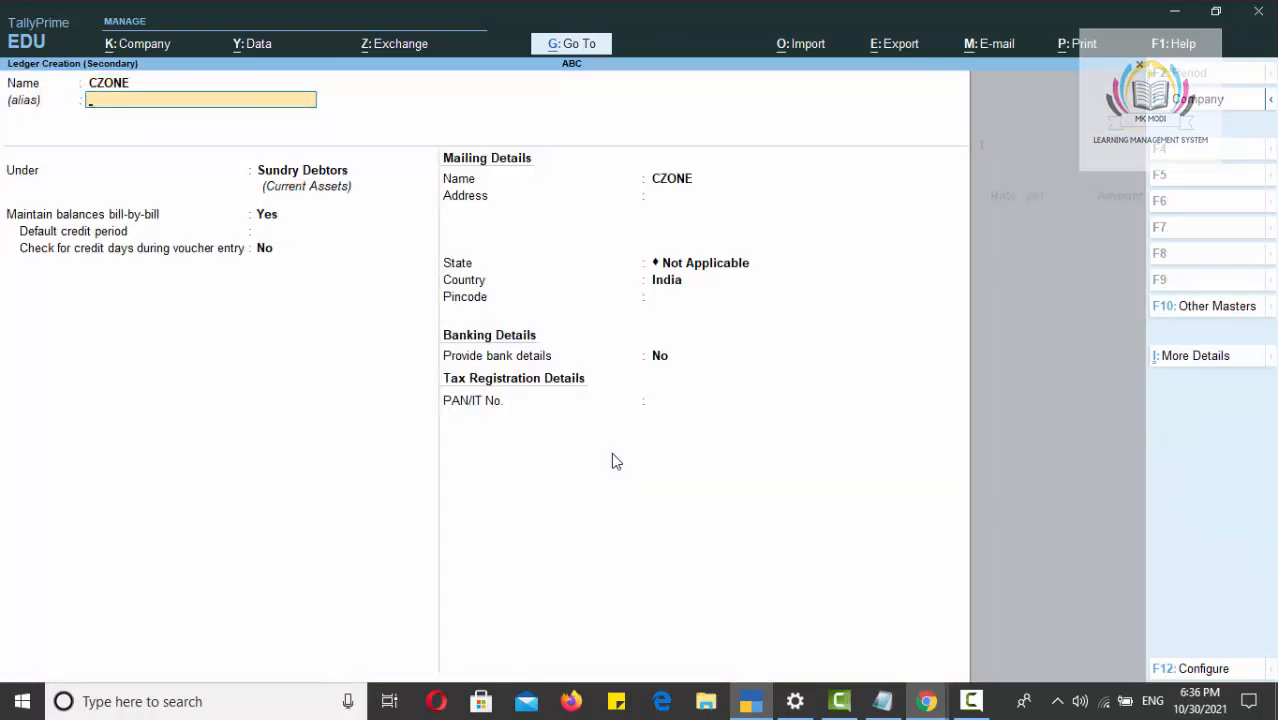
key(Return)
key(Return)
key(Return)
key(Return)
key(Return)
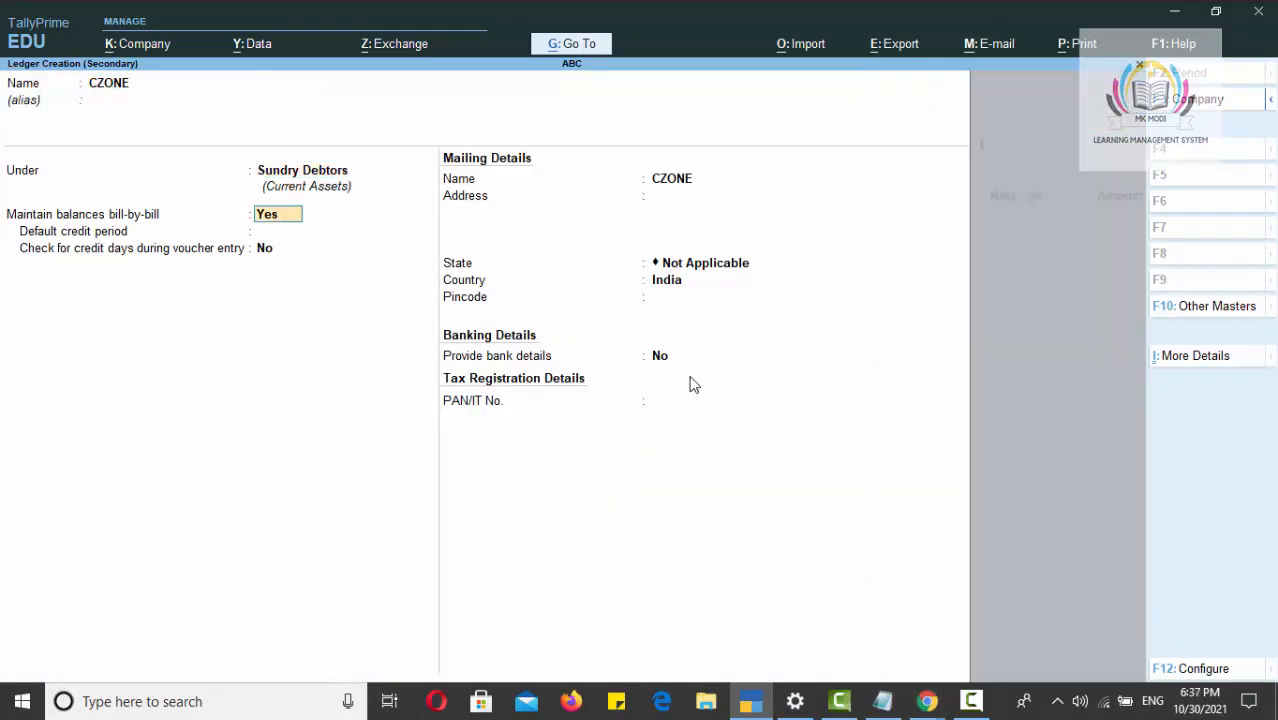
key(Return)
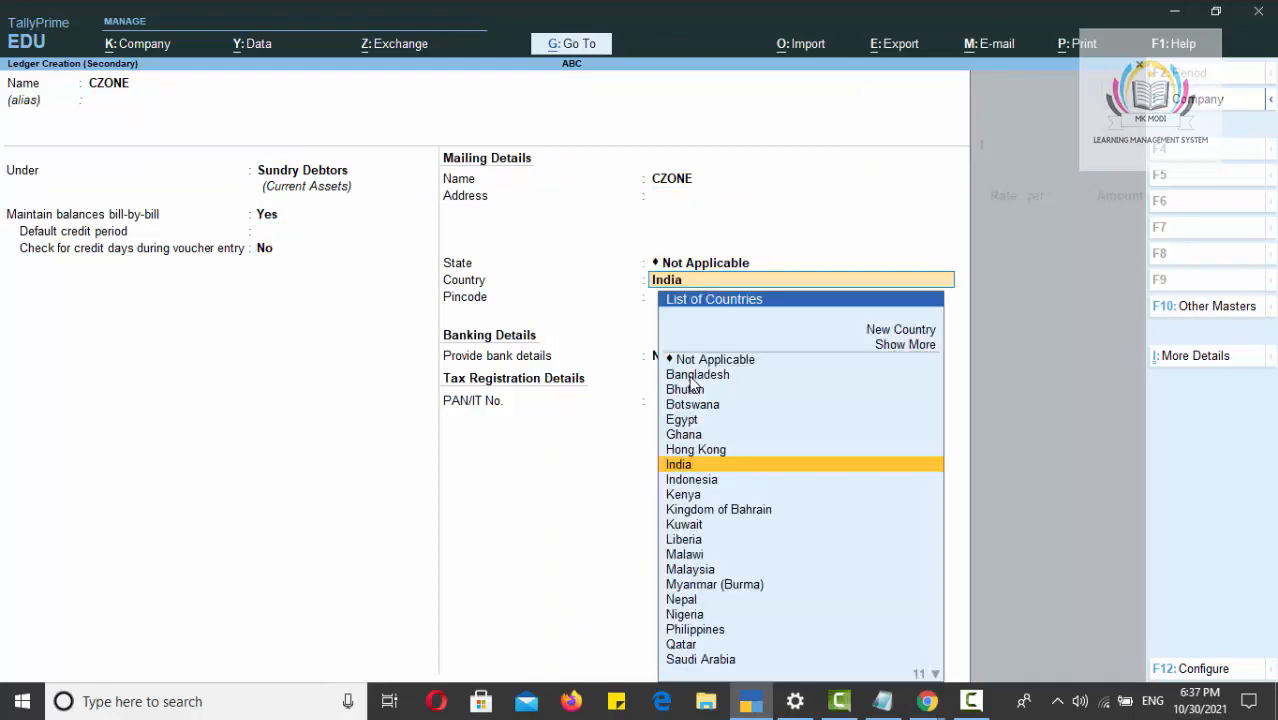
key(Return)
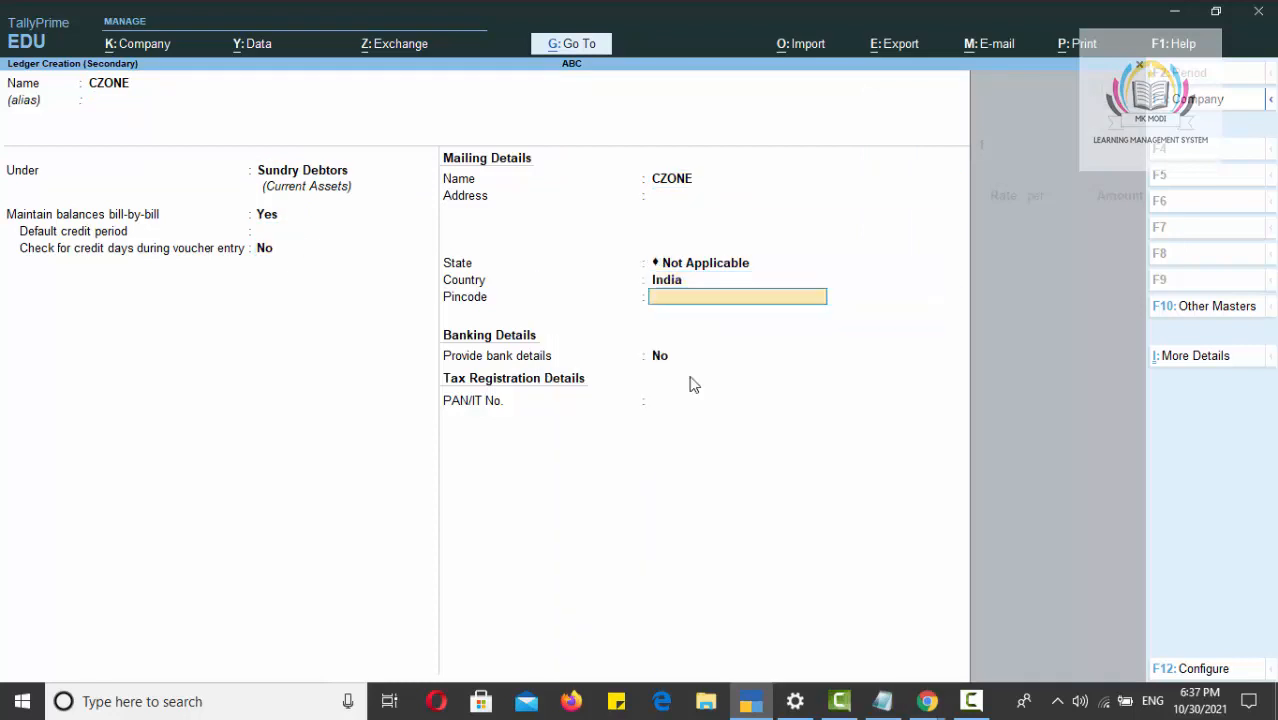
key(Return)
key(Return)
key(Return)
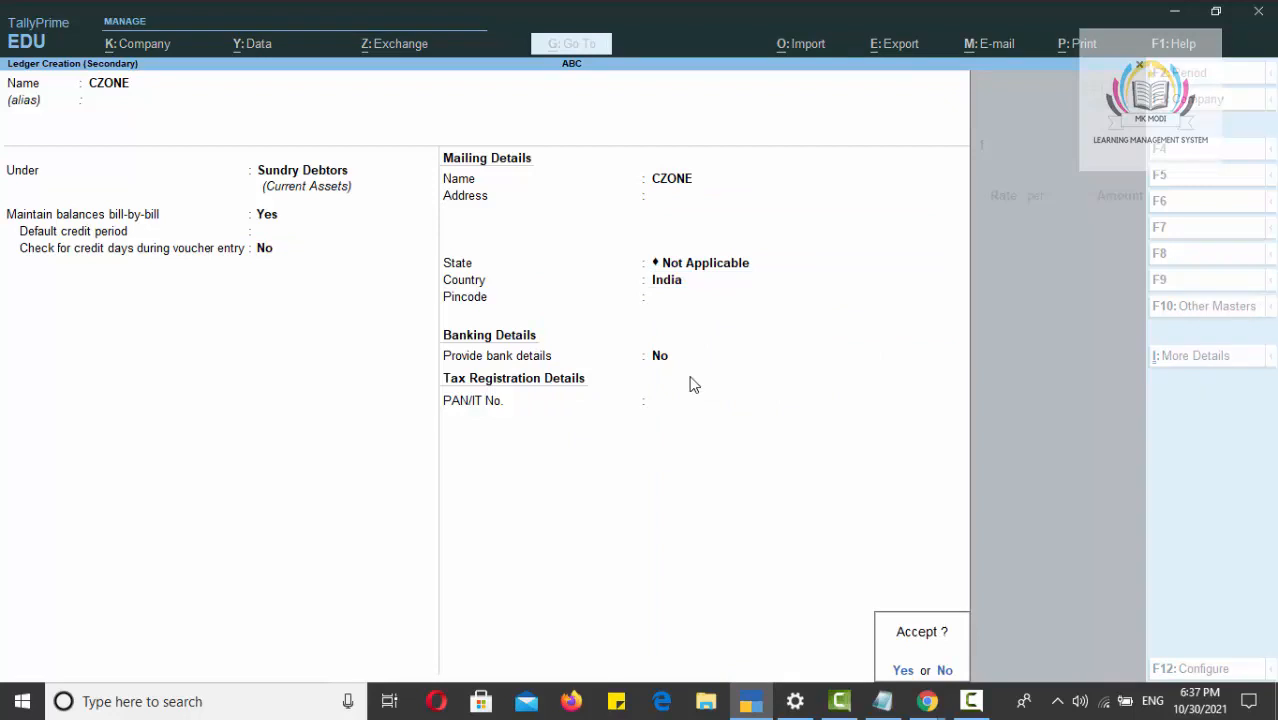
key(Return)
key(Return)
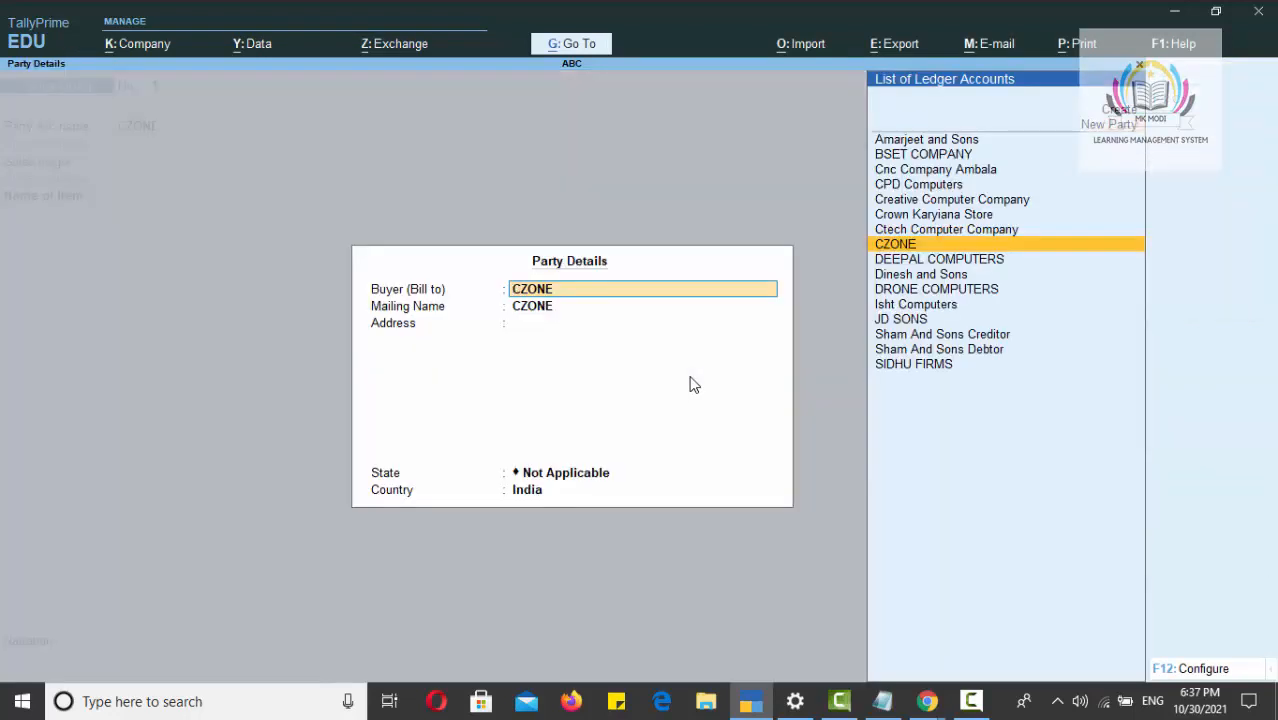
Accept the party details with CZONE as buyer and mailing name, state Not Applicable and country India.
key(Return)
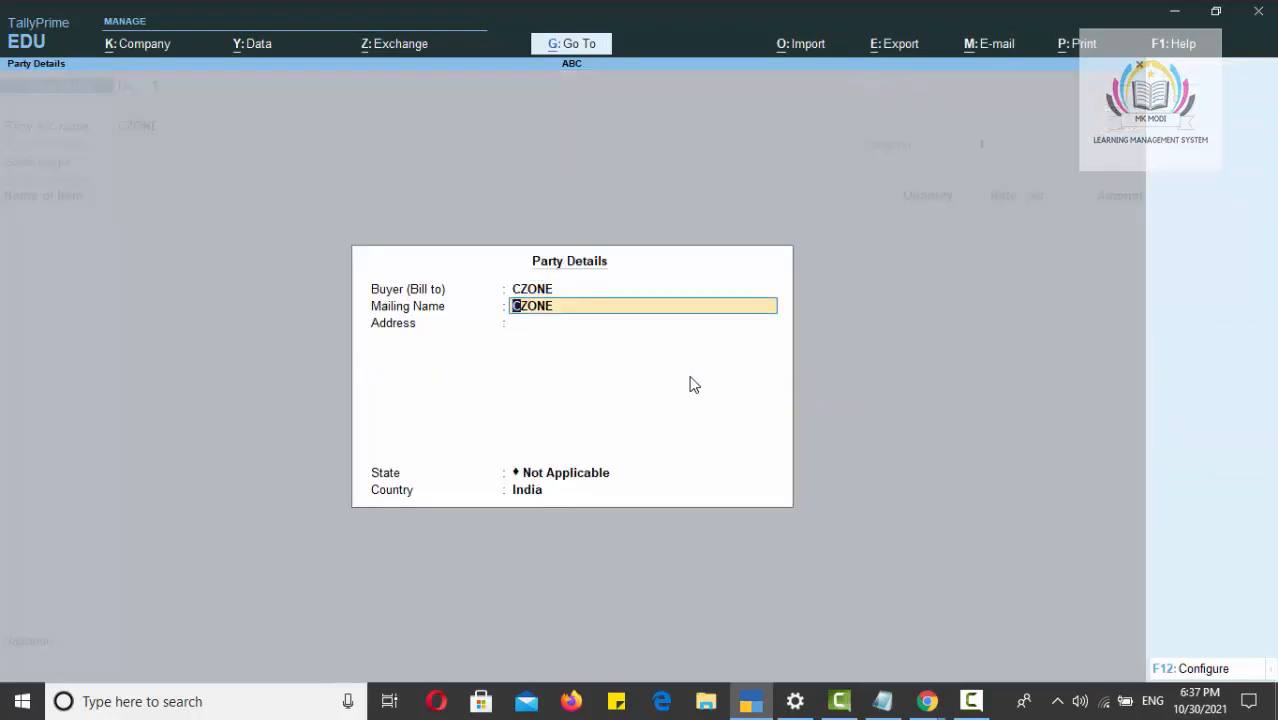
key(Return)
key(Return)
key(Return)
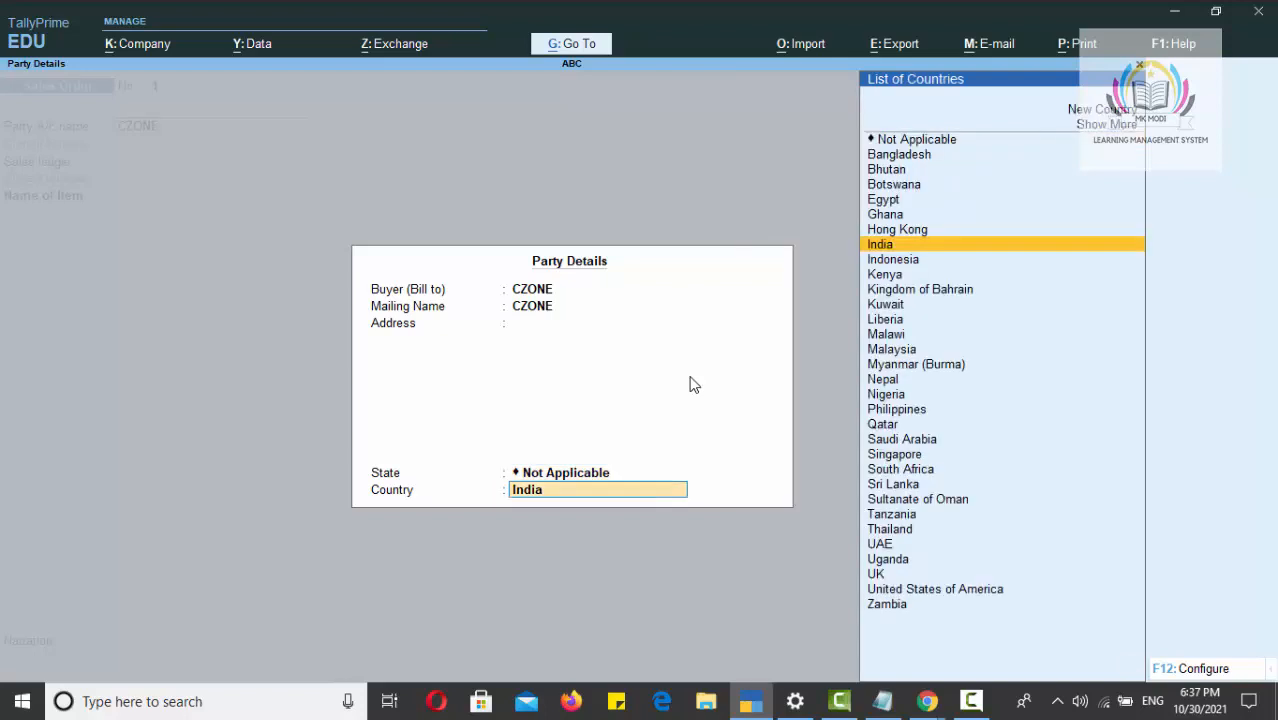
key(Return)
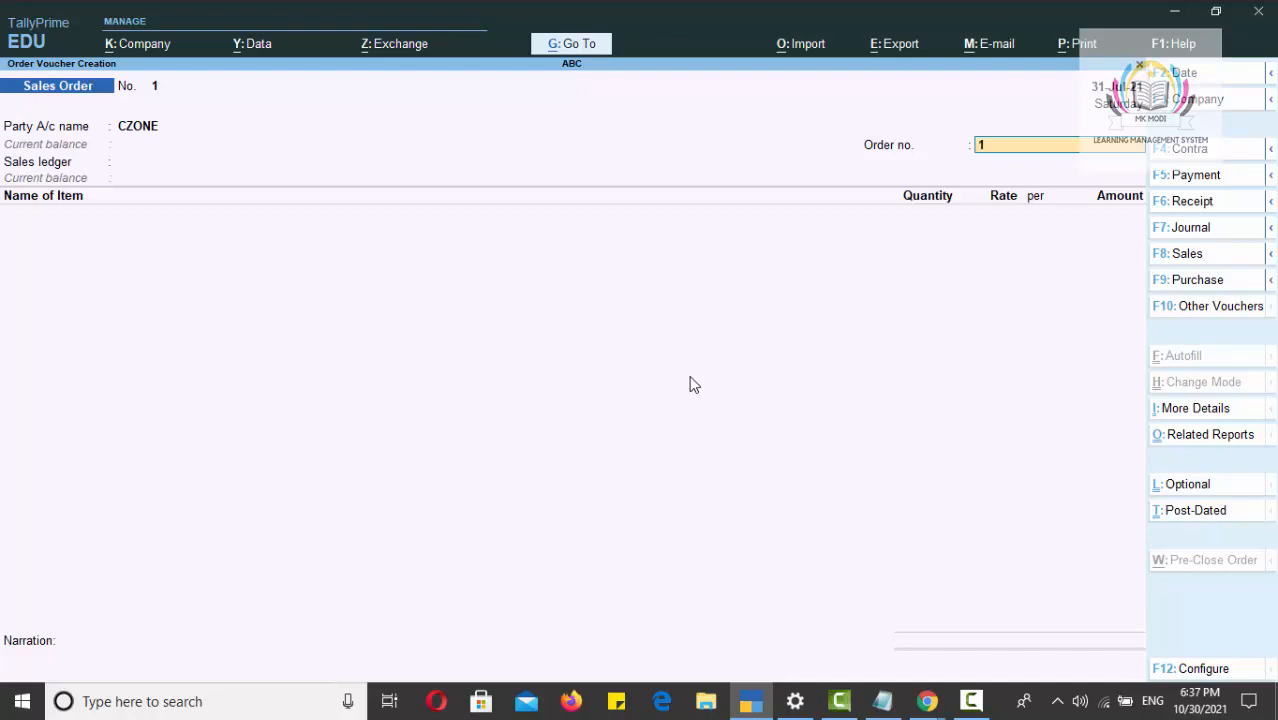
Enter the quotation reference as the order number and choose Local Sale as the sales ledger.
text(C)
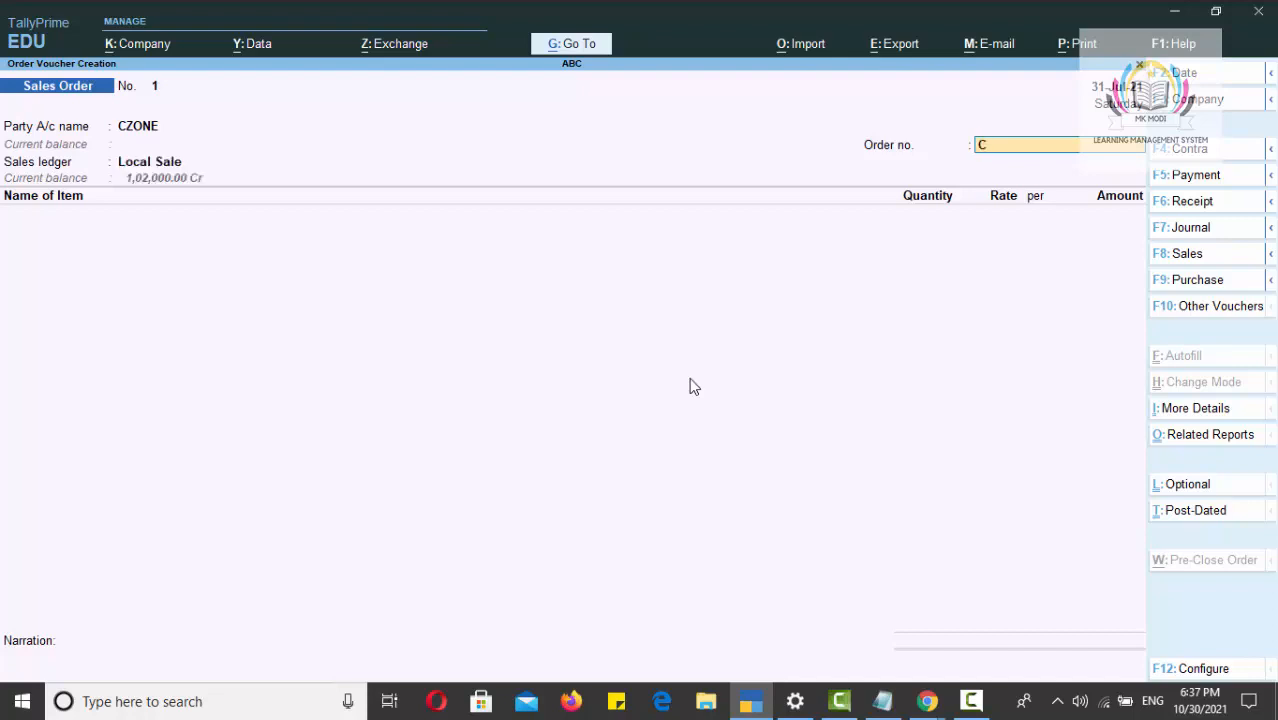
text(ZONE001QUOTATION)
key(Return)
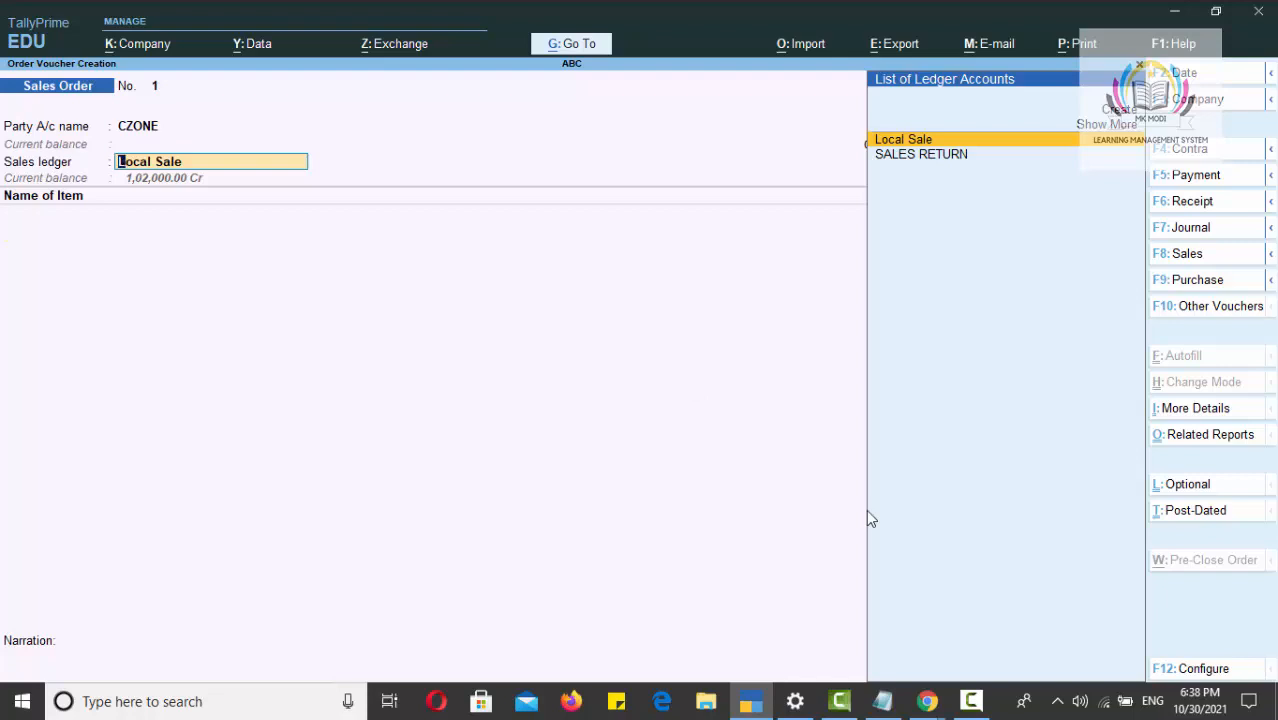
key(Return)
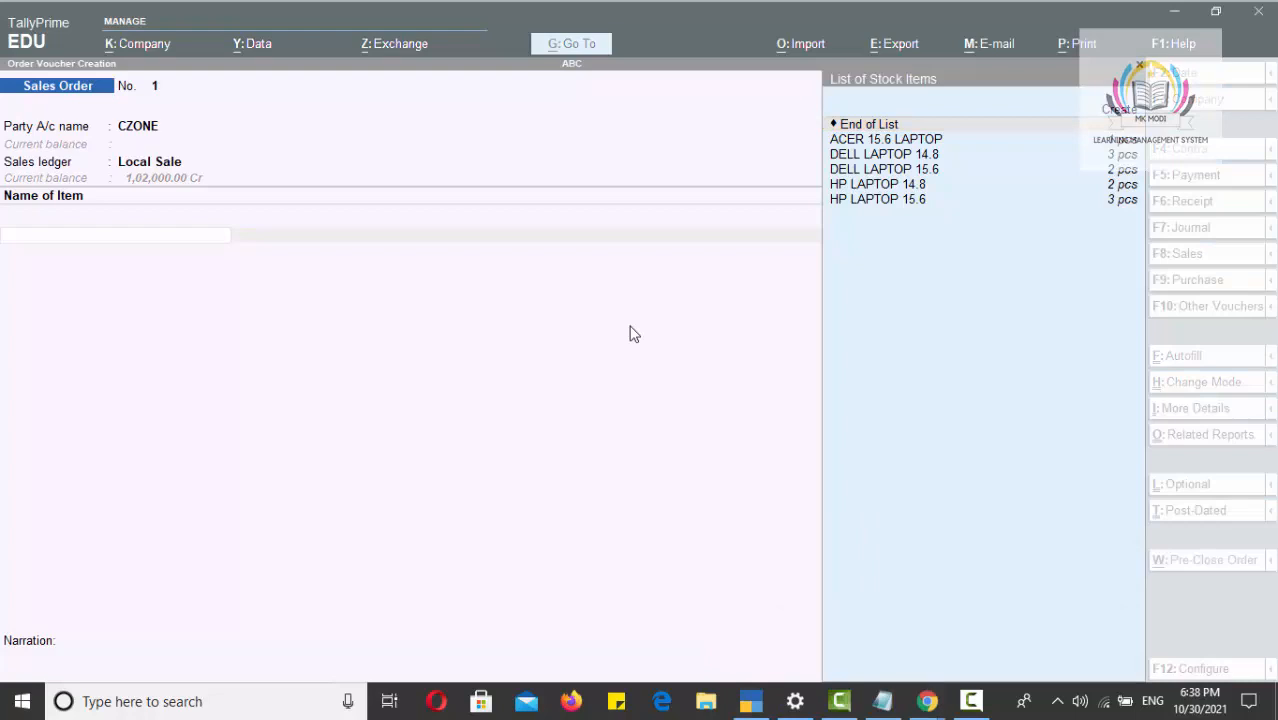
Add the stock item HP LAPTOP 14.8, due on 31-Jul-21, with quantity 2 pcs at a rate of 13,000.
click(885, 194)
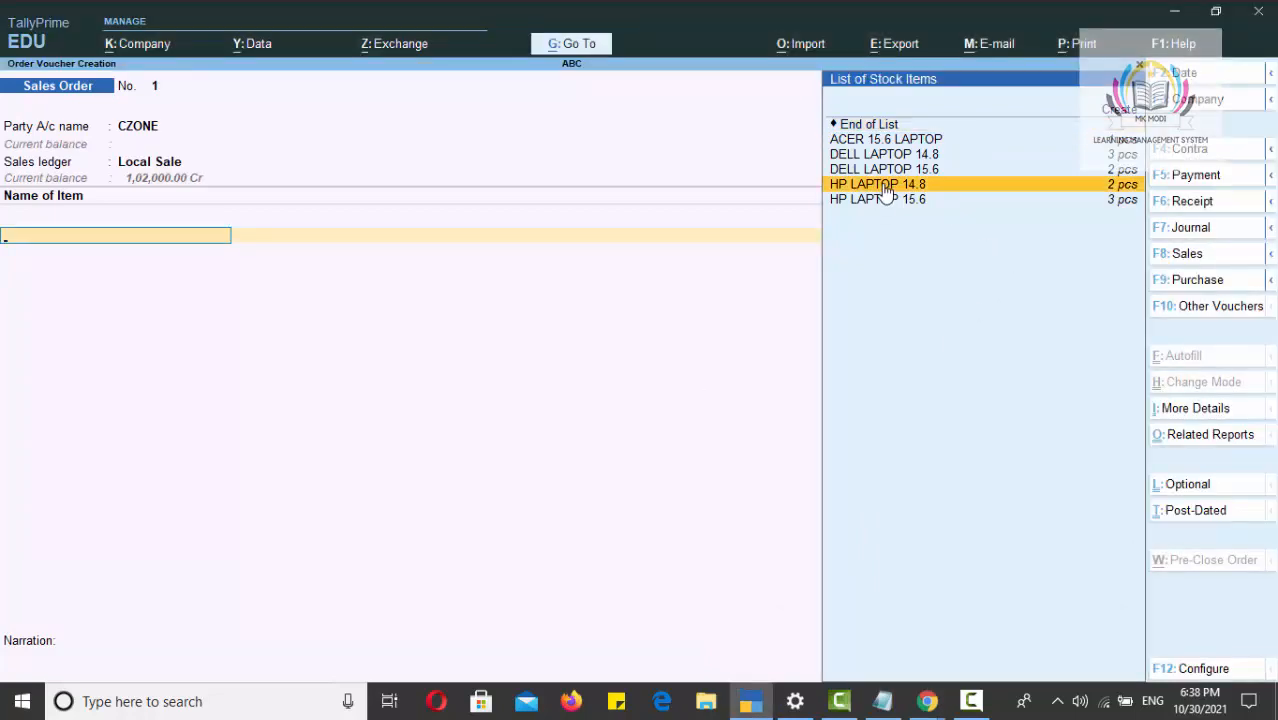
click(885, 186)
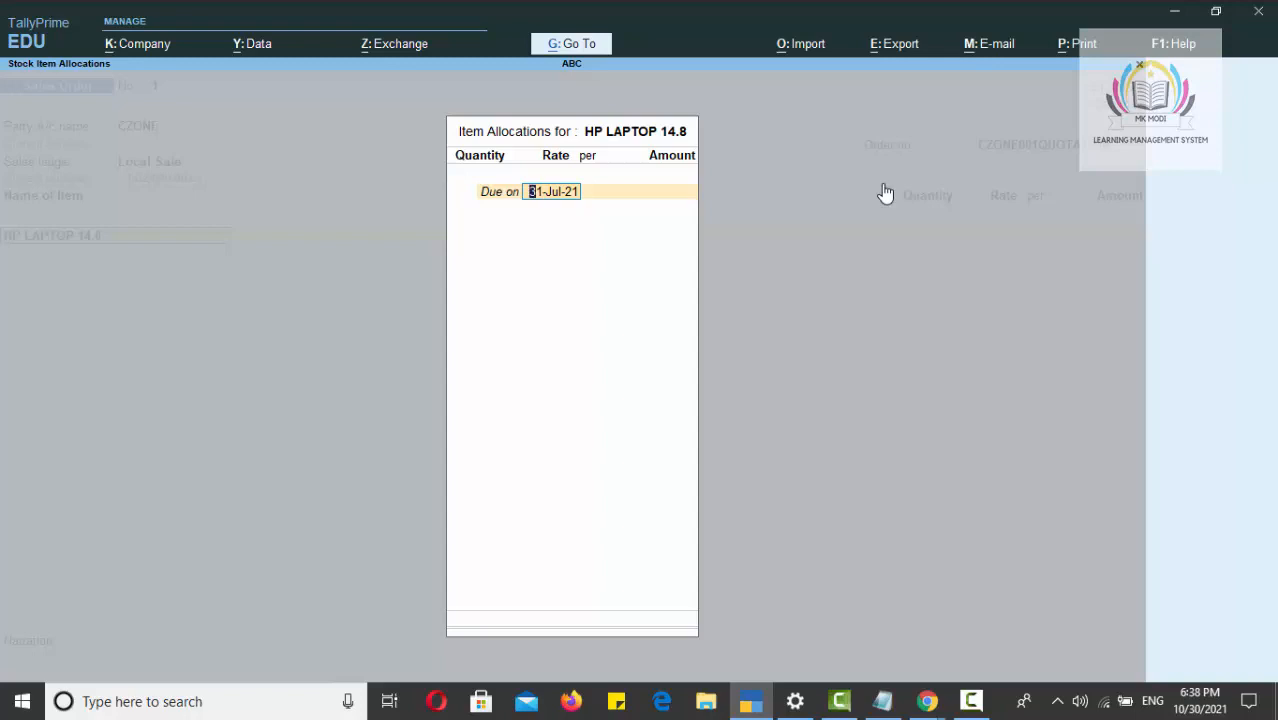
key(Return)
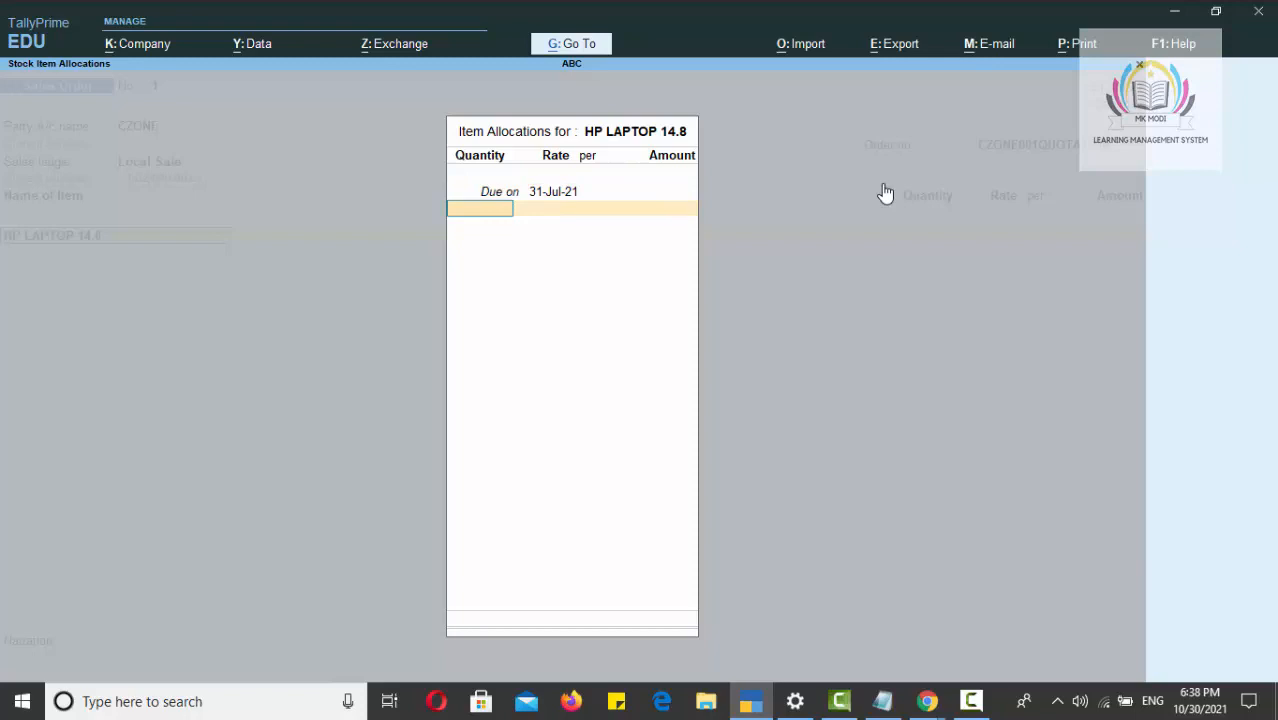
text(2)
key(Return)
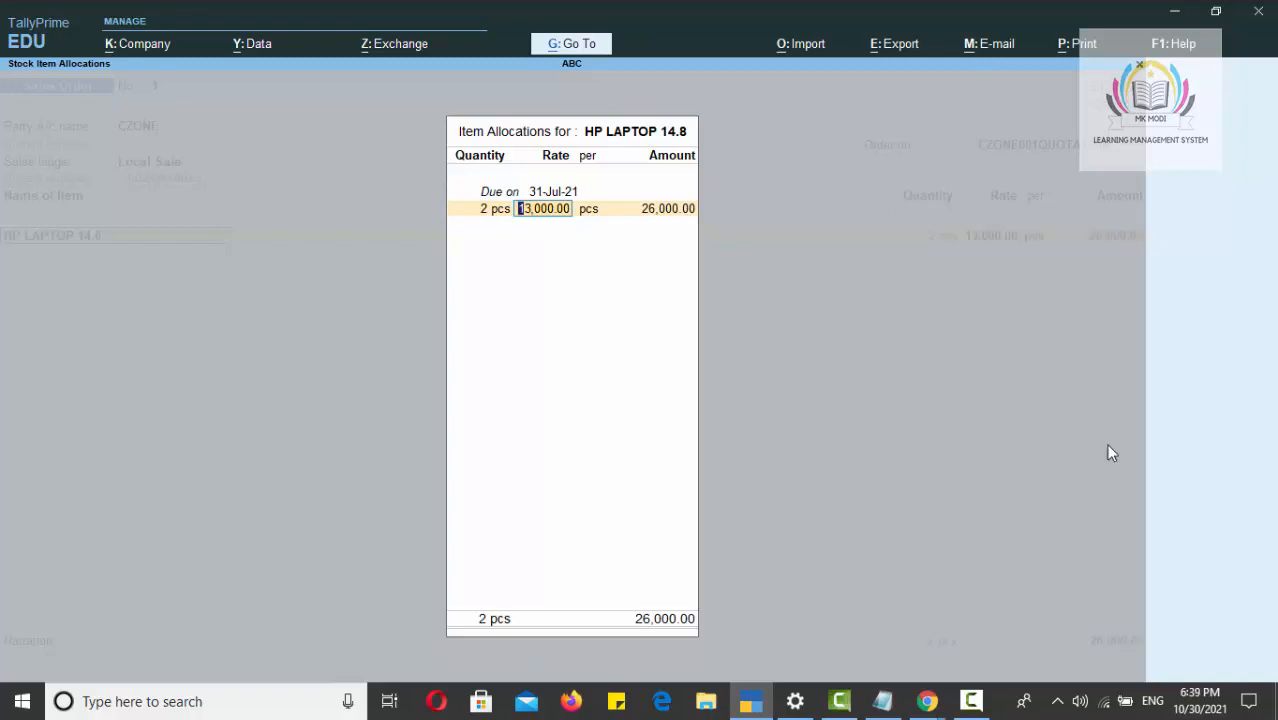
key(Return)
key(Return)
key(Return)
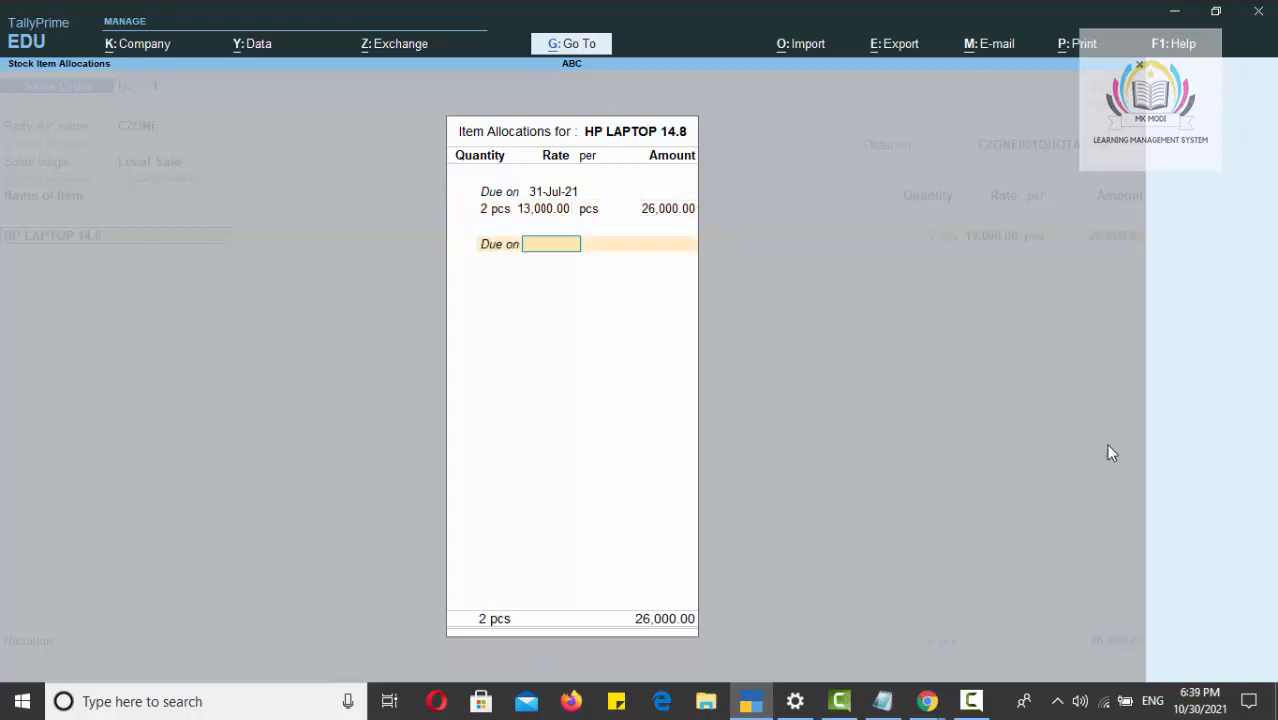
key(Return)
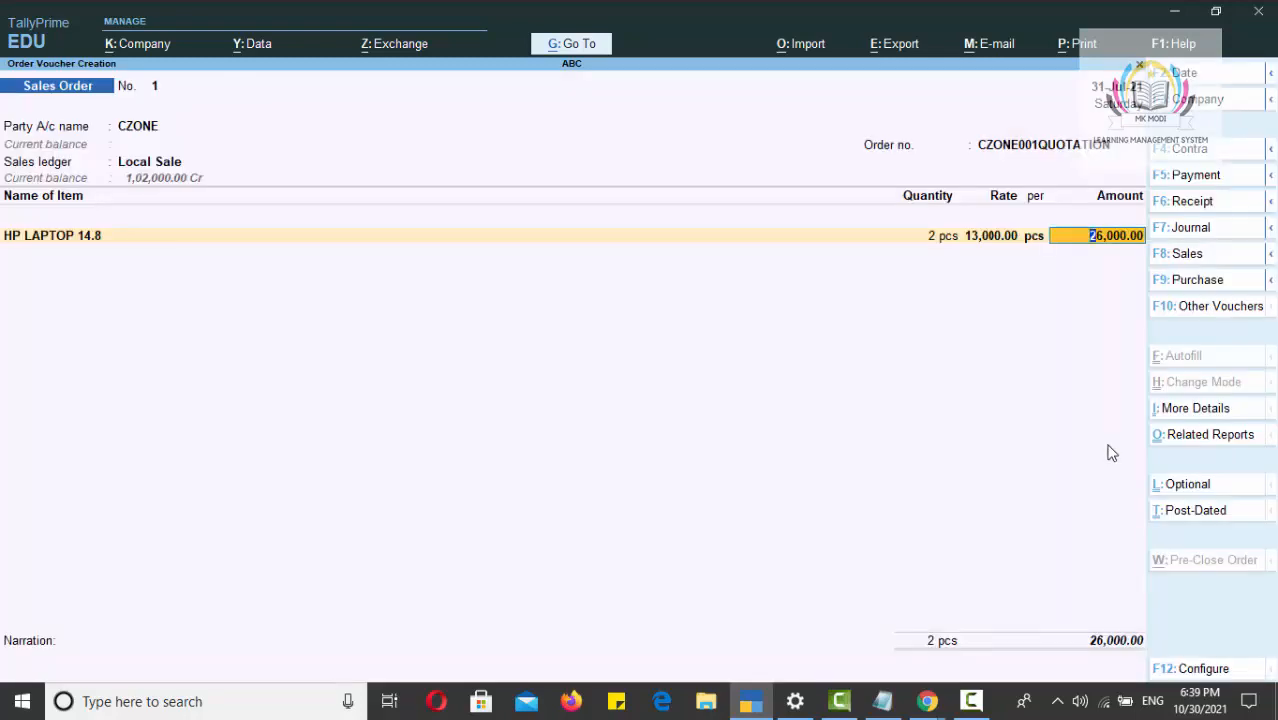
key(Return)
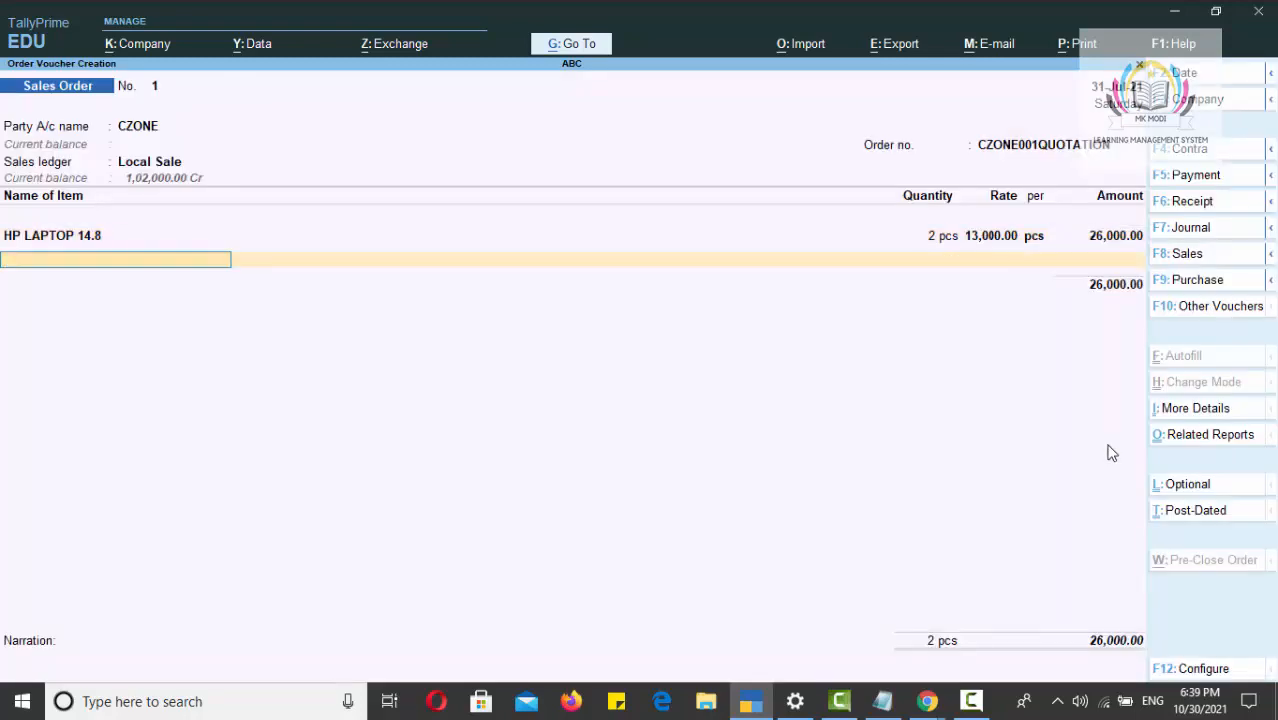
Add the stock item HP LAPTOP 15.6, due on 31-Jul-21, with quantity 1 pcs at a rate of 14,000.
key(Down)
key(Down)
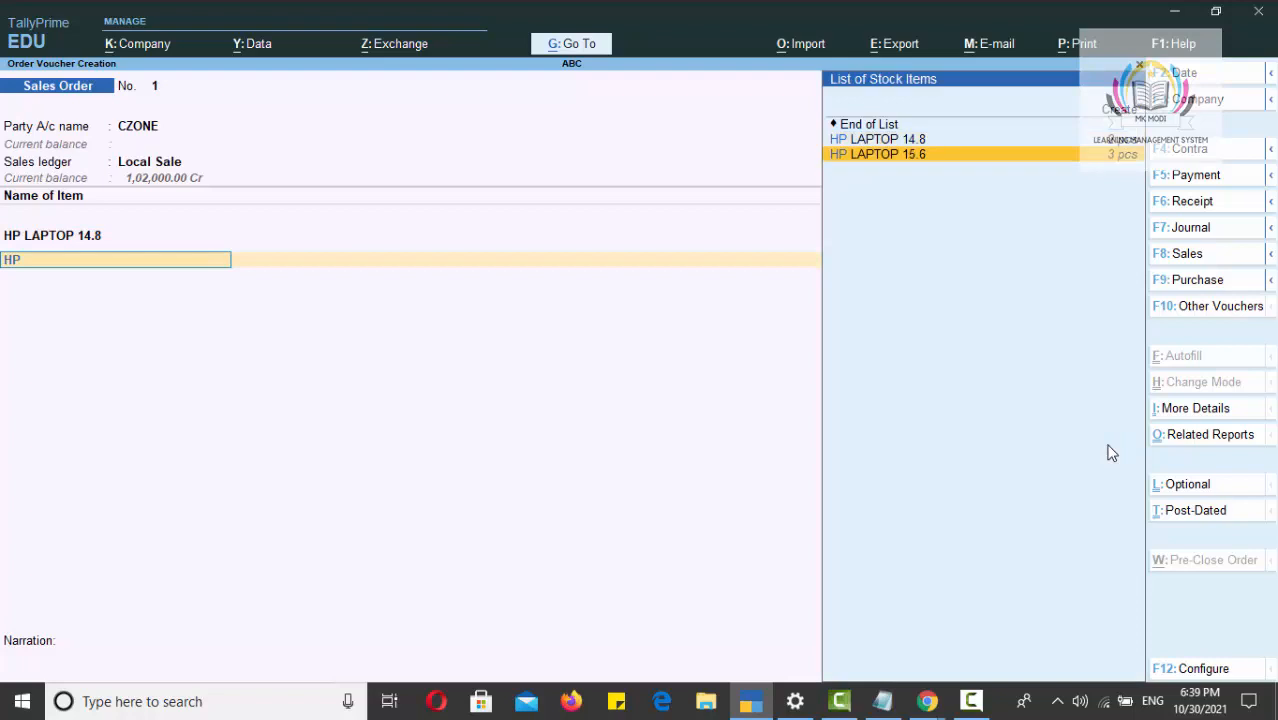
key(Return)
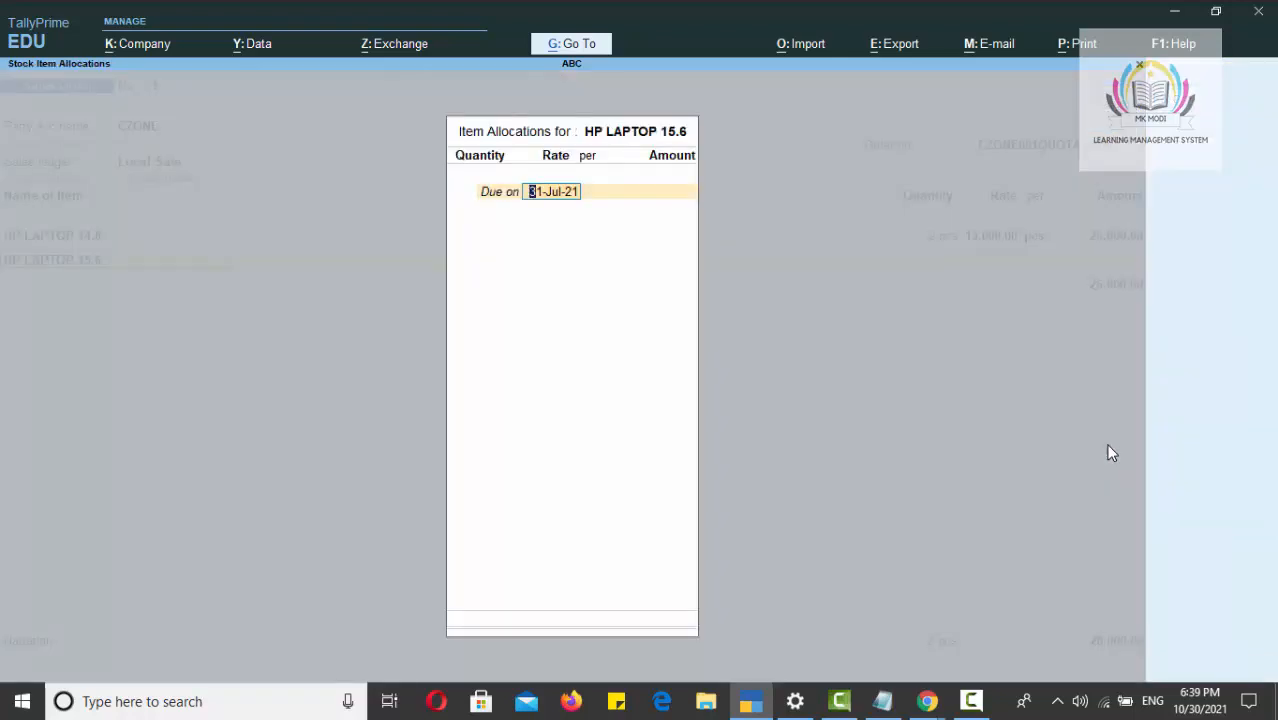
key(Return)
text(1)
key(Return)
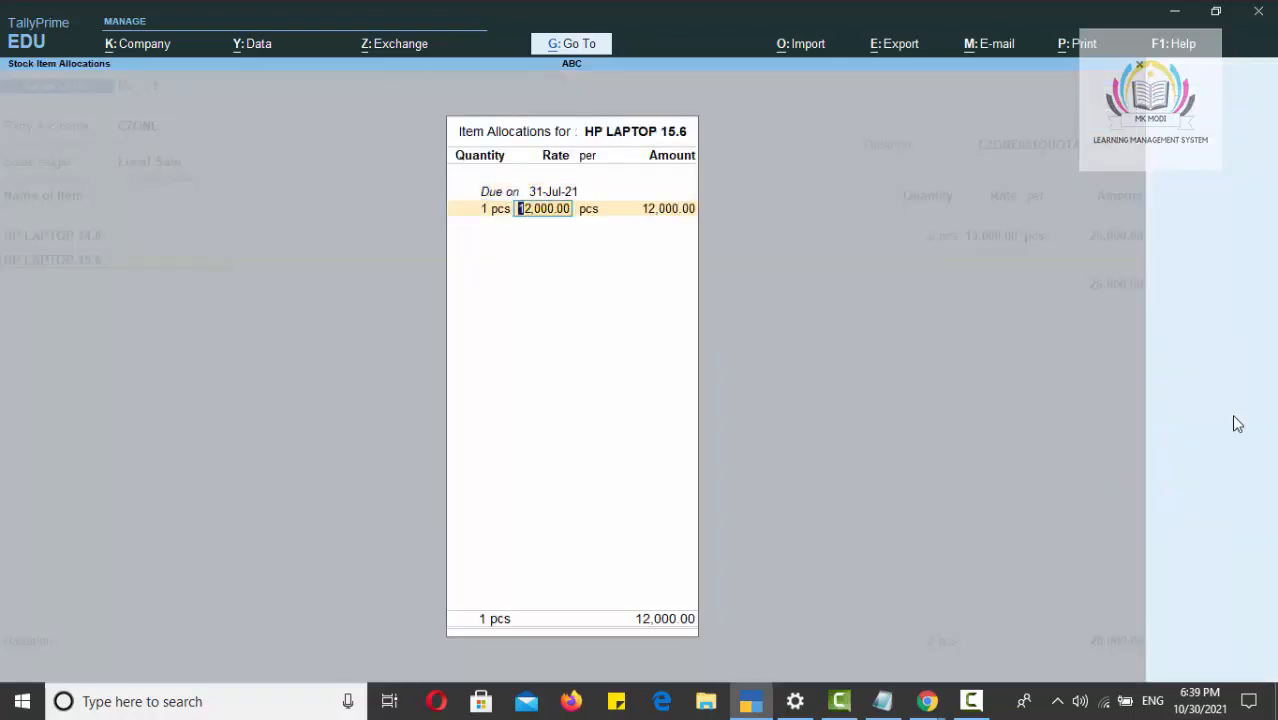
text(14000)
key(Return)
key(Return)
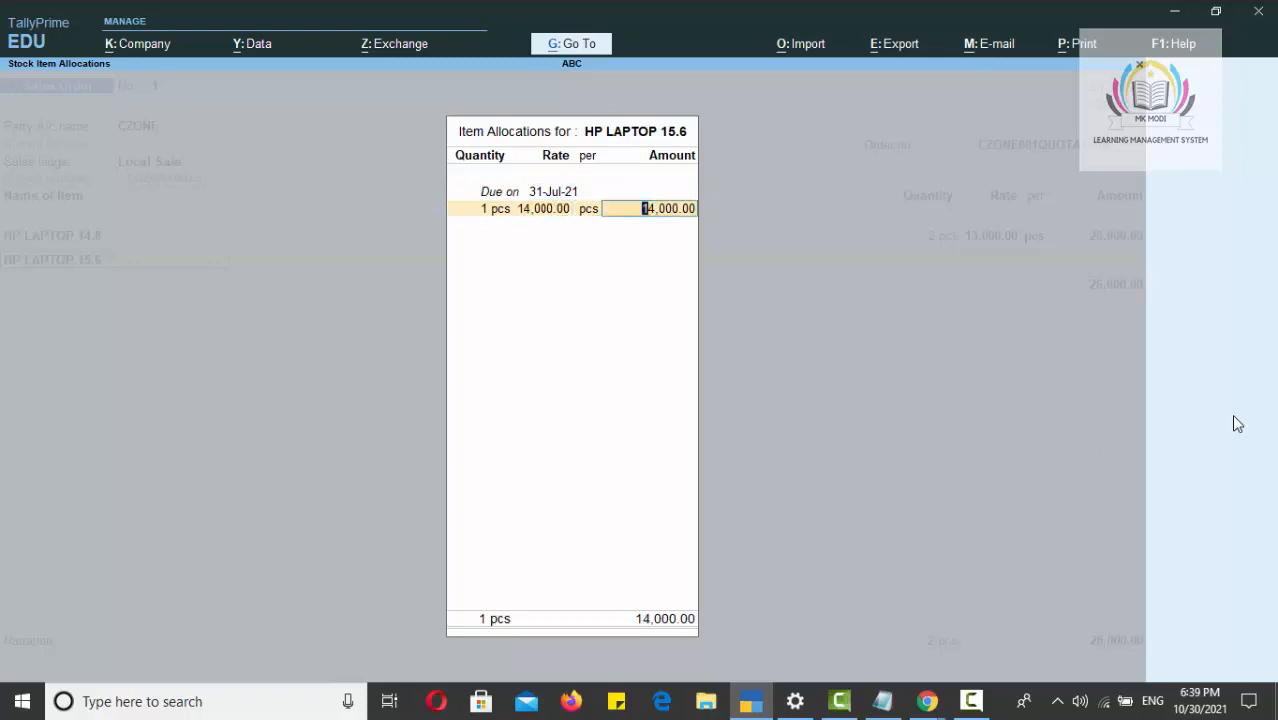
key(Return)
key(Return)
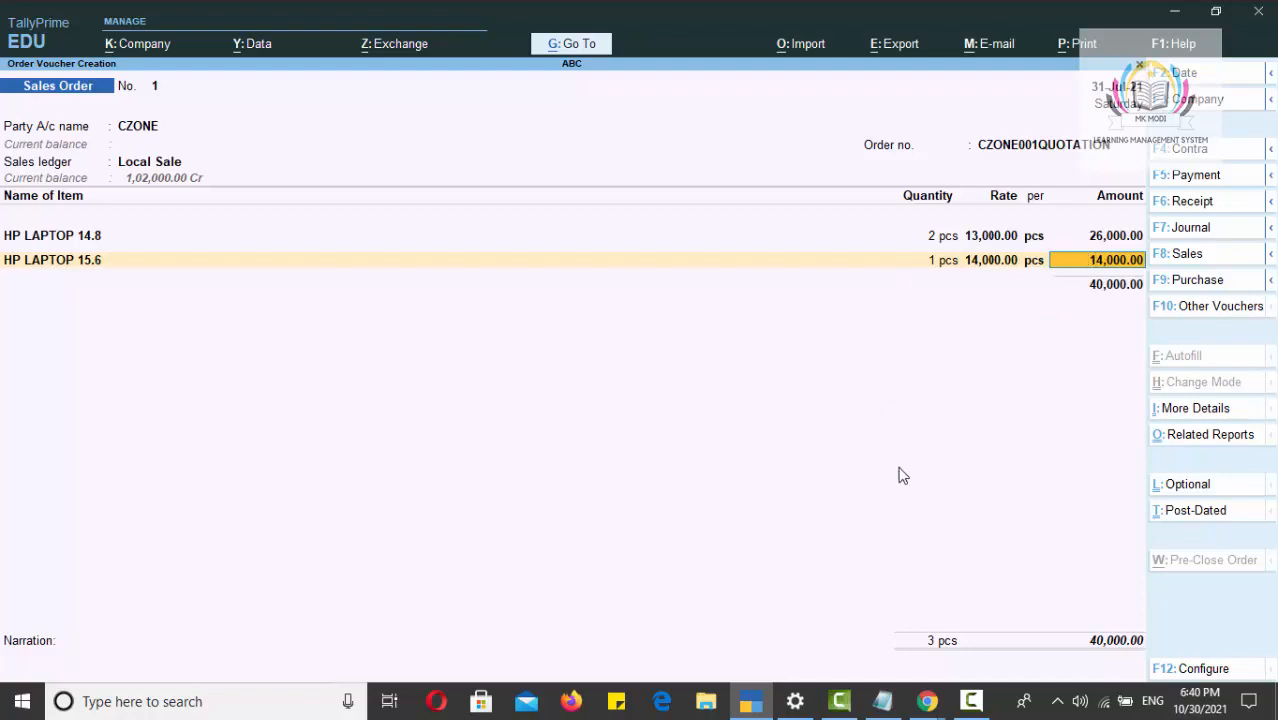
Mark the sales order for CZONE as an optional voucher and accept the HP LAPTOP 15.6 item line.
click(1188, 488)
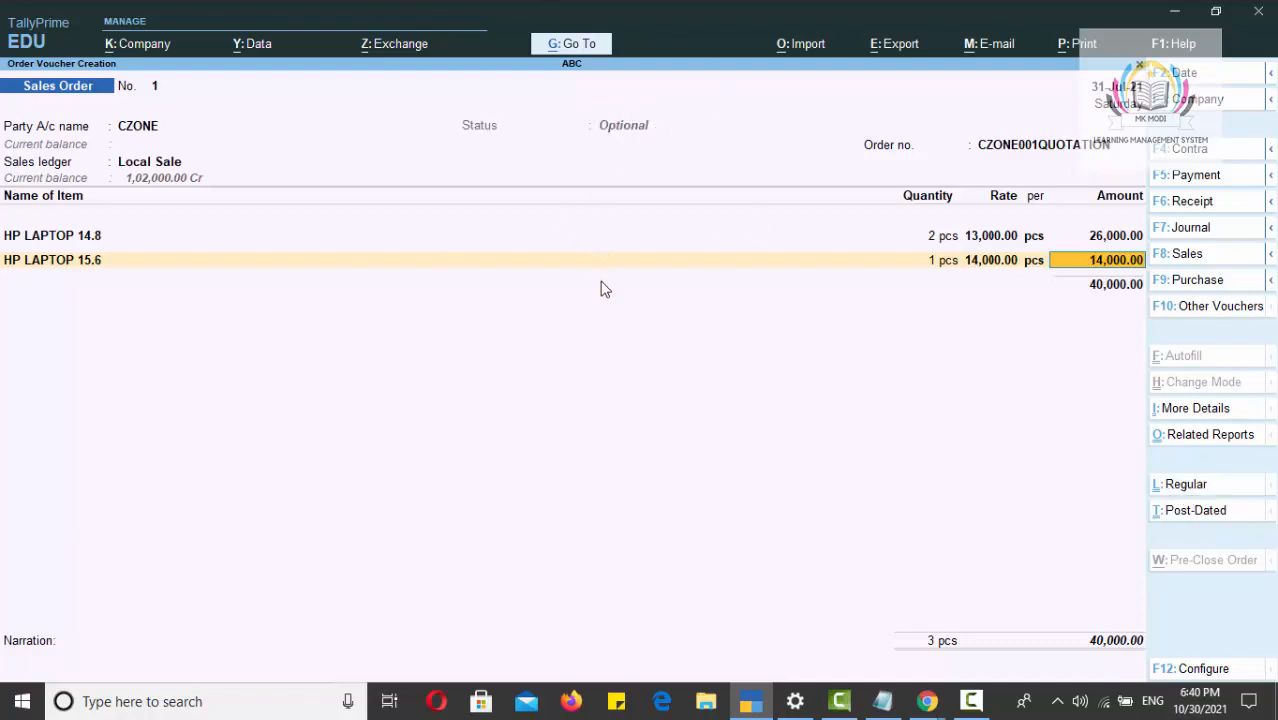
key(Return)
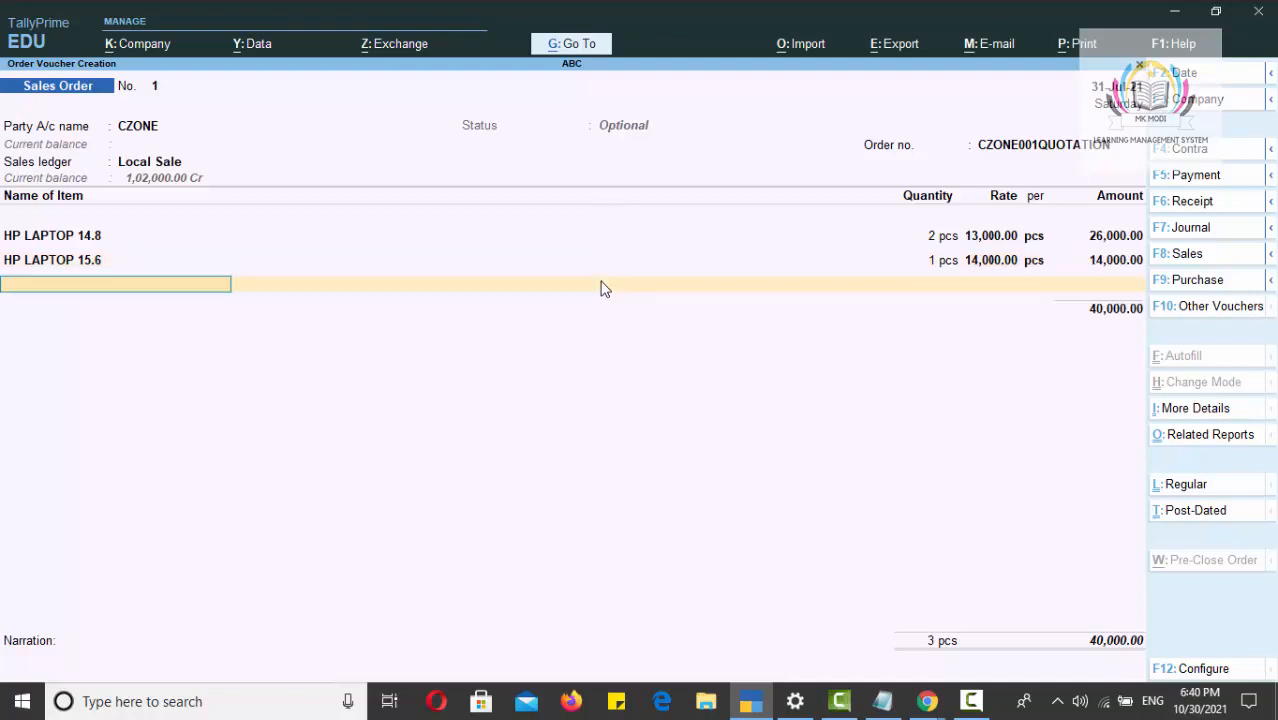
Preview the current voucher's printout under the title SALES ORDER, examine its items enlarged, and return to the voucher.
click(1087, 56)
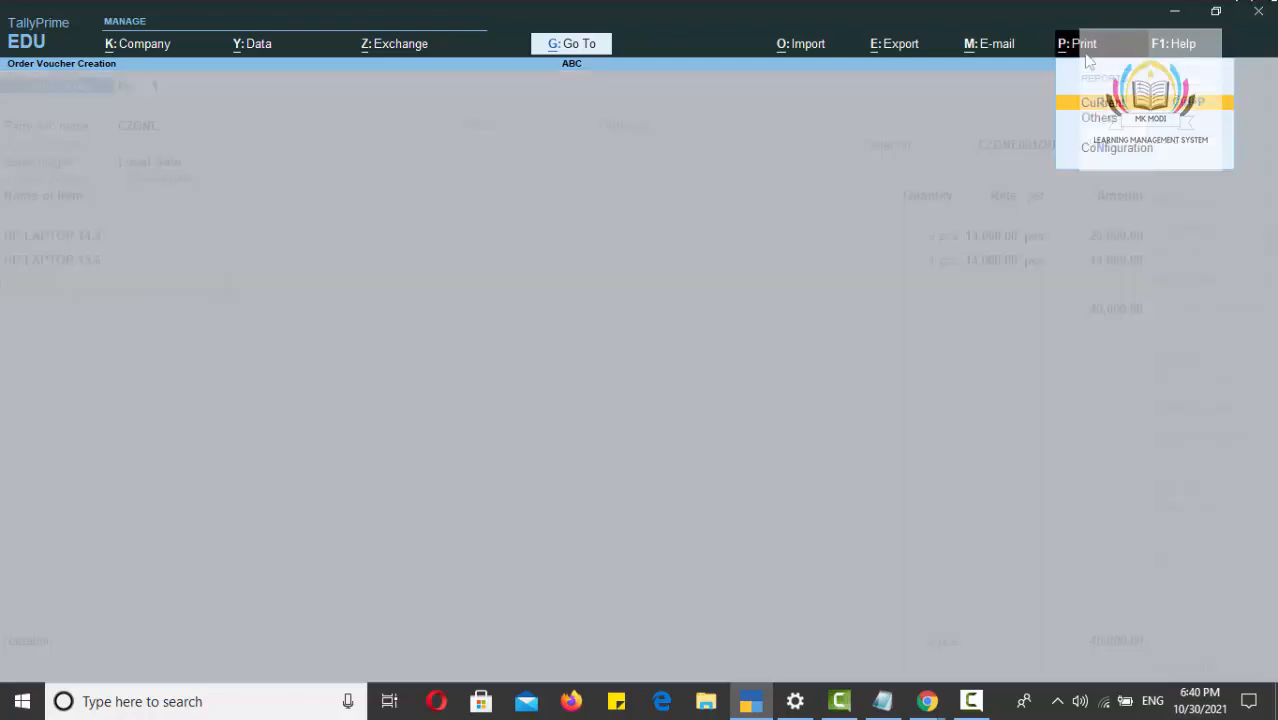
click(1100, 108)
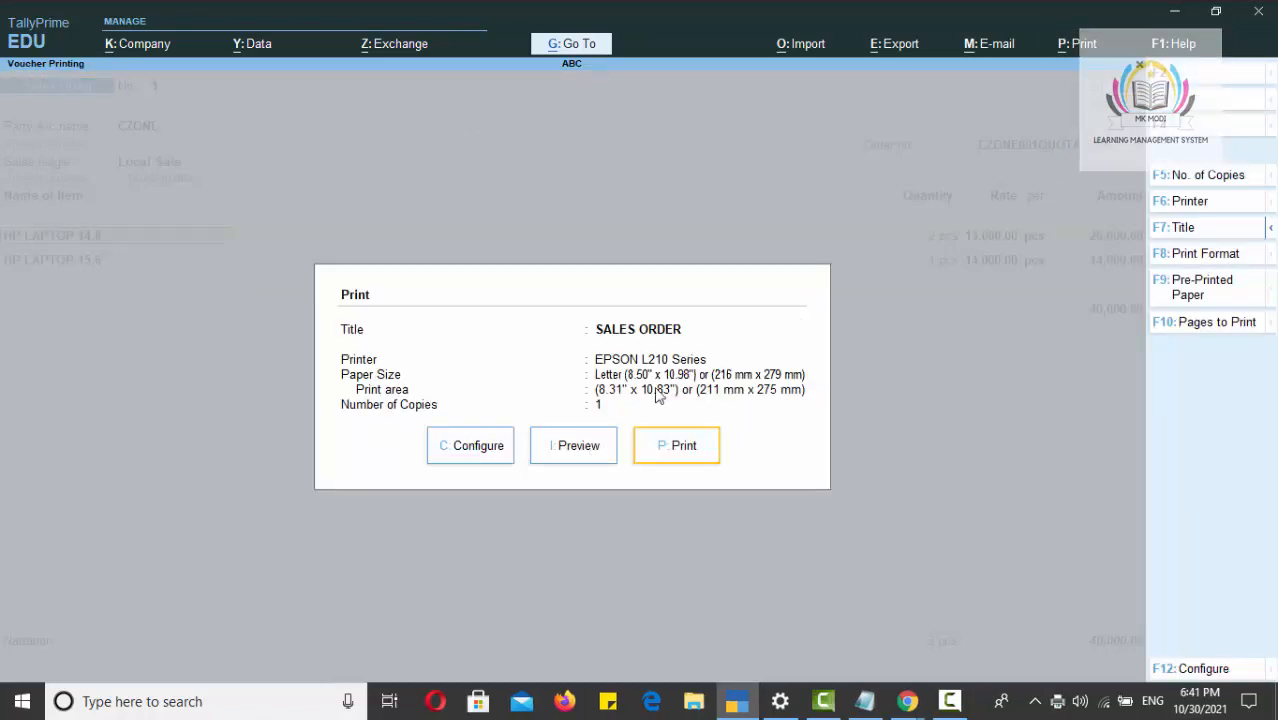
click(563, 452)
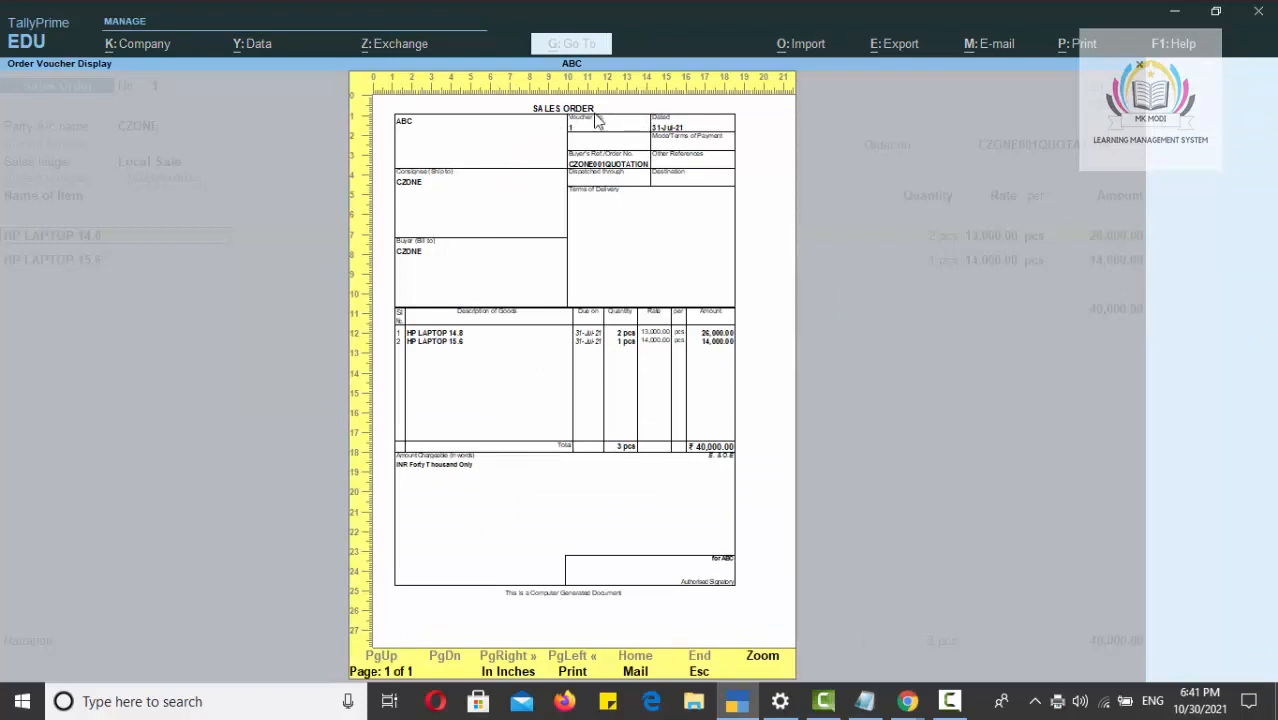
click(603, 281)
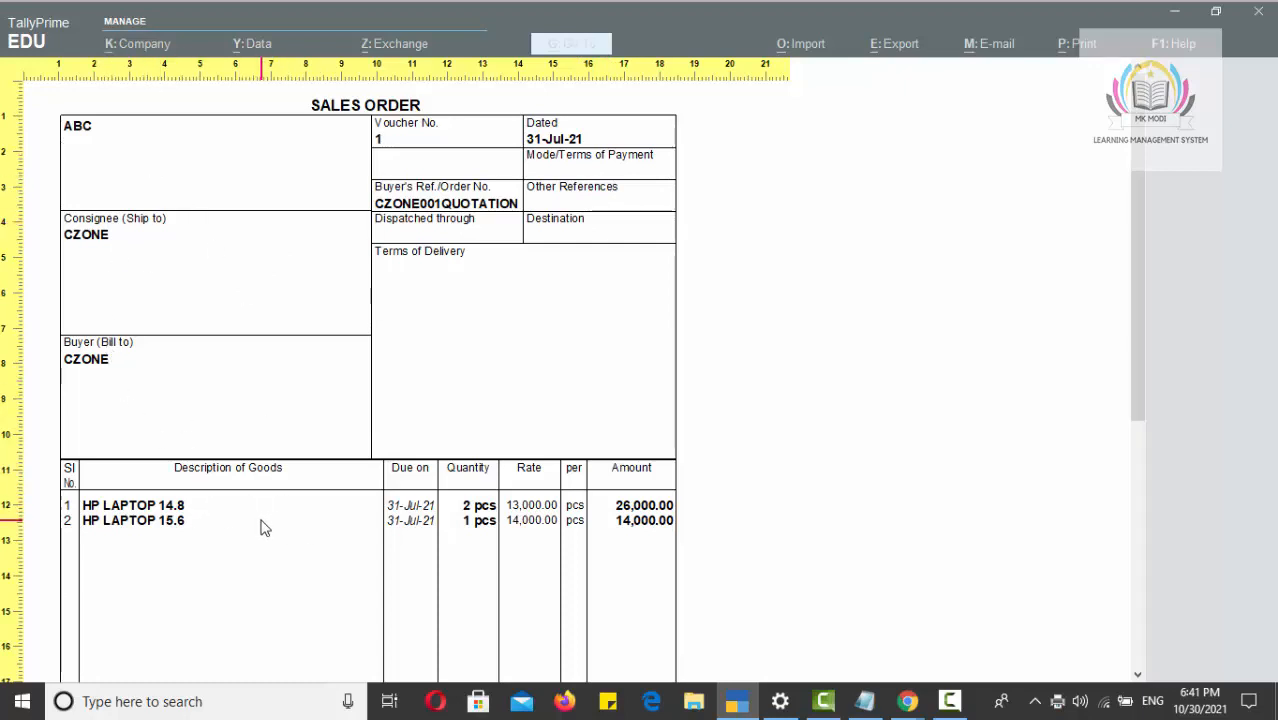
scroll(280, 474, down, 3)
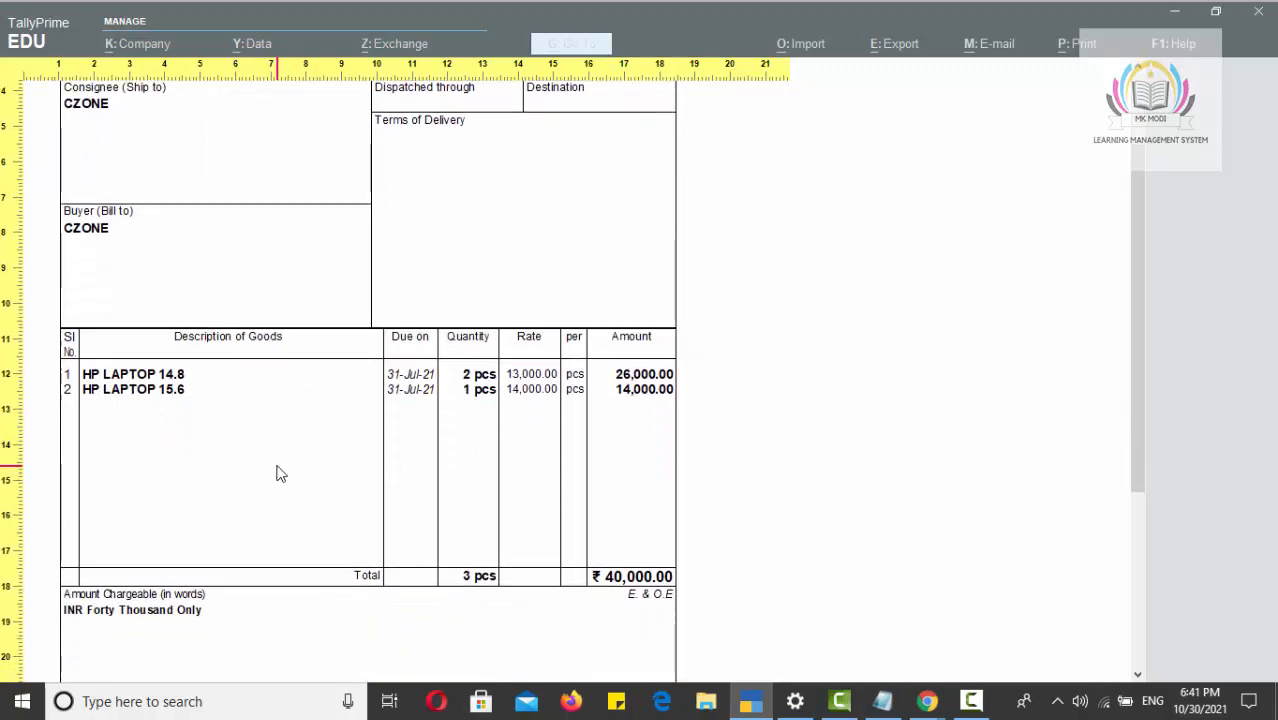
scroll(280, 474, down, 1)
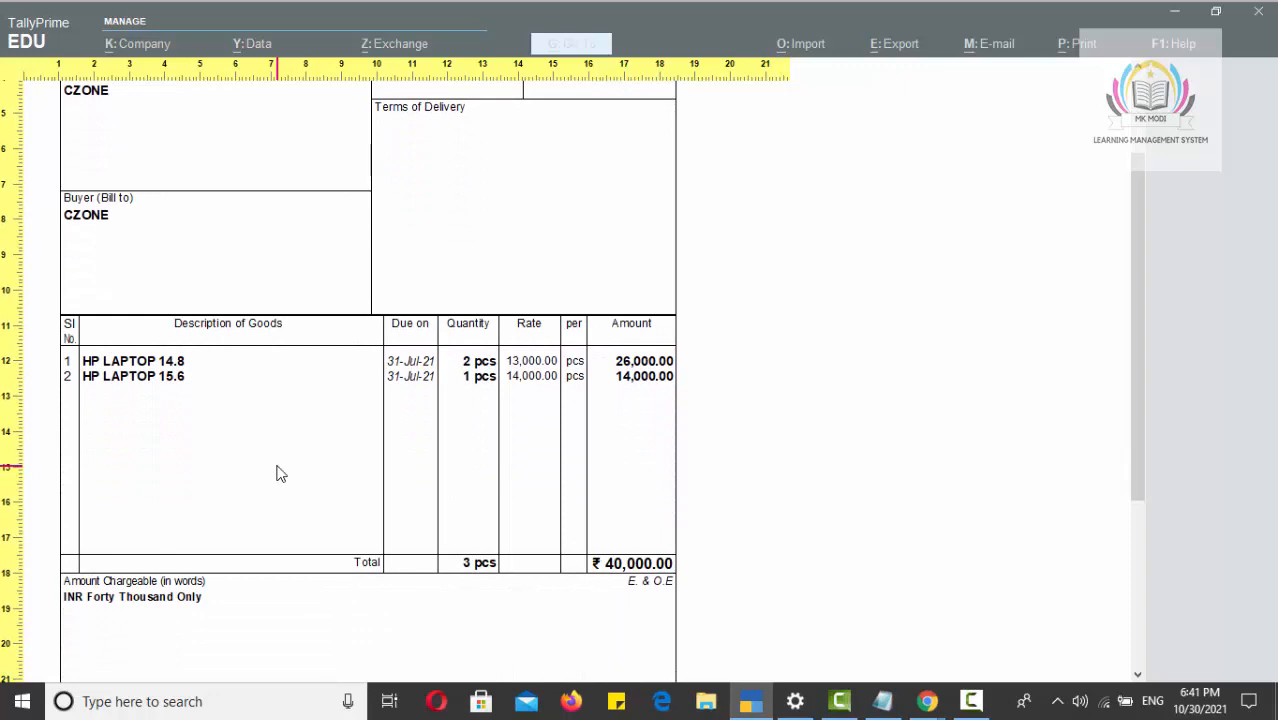
key(alt+z)
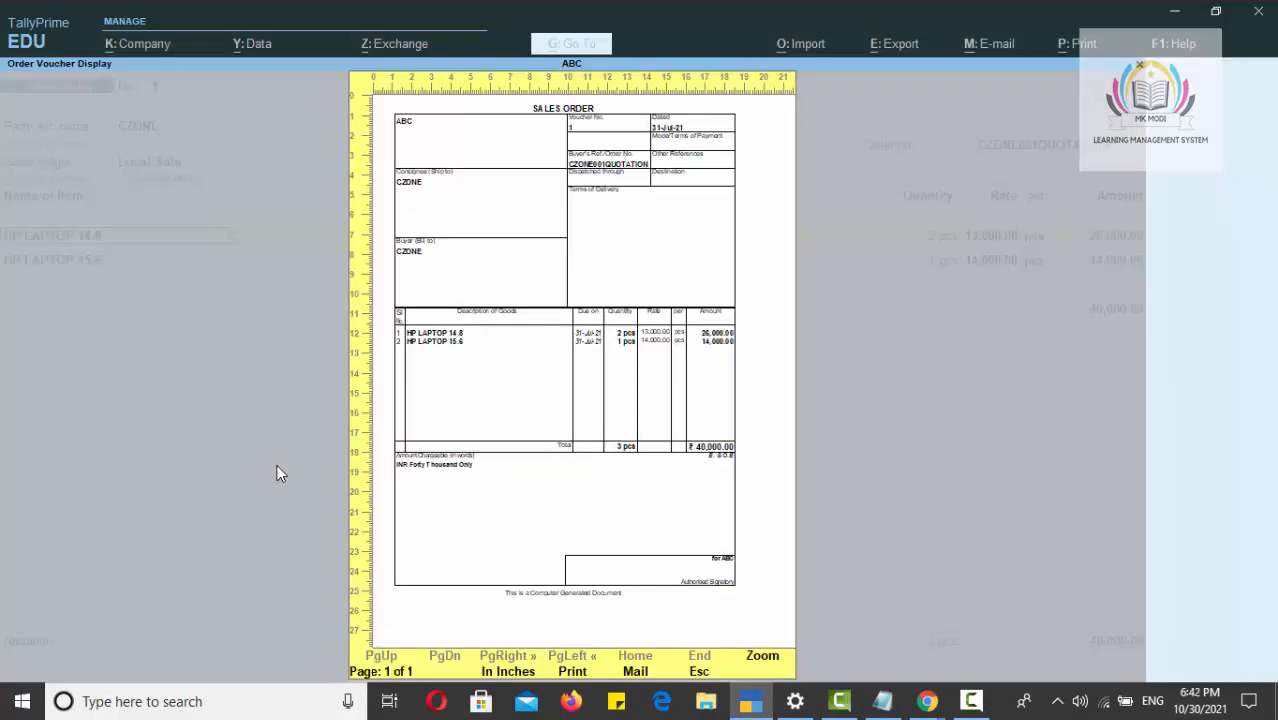
key(Escape)
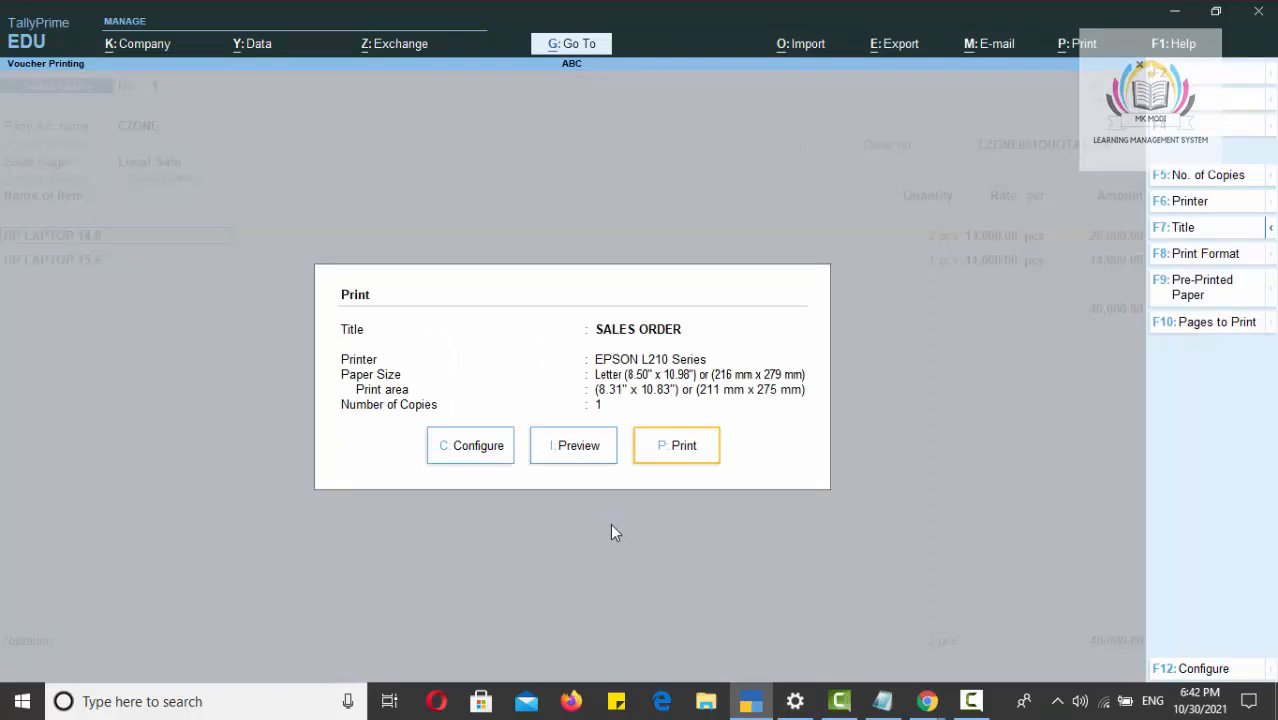
key(Escape)
Set the voucher to optional, examine its enlarged print preview under the title QUOTATION, and return to the voucher.
click(1210, 492)
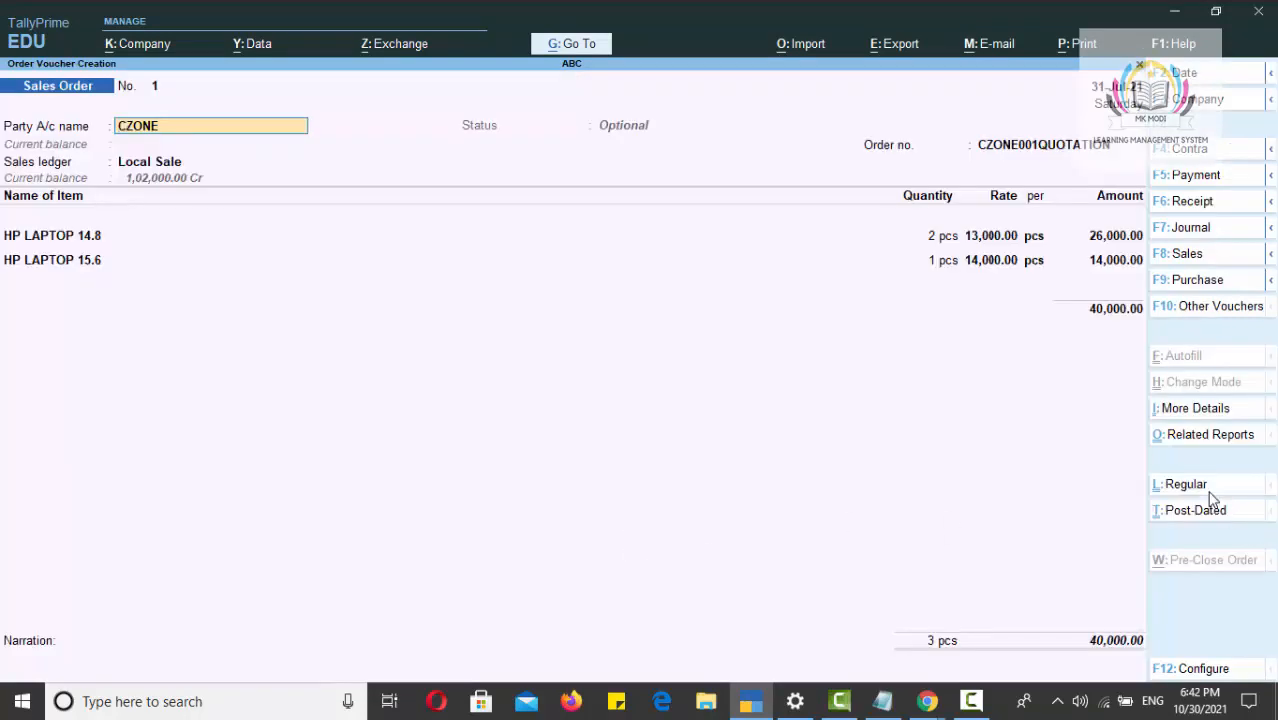
click(1066, 49)
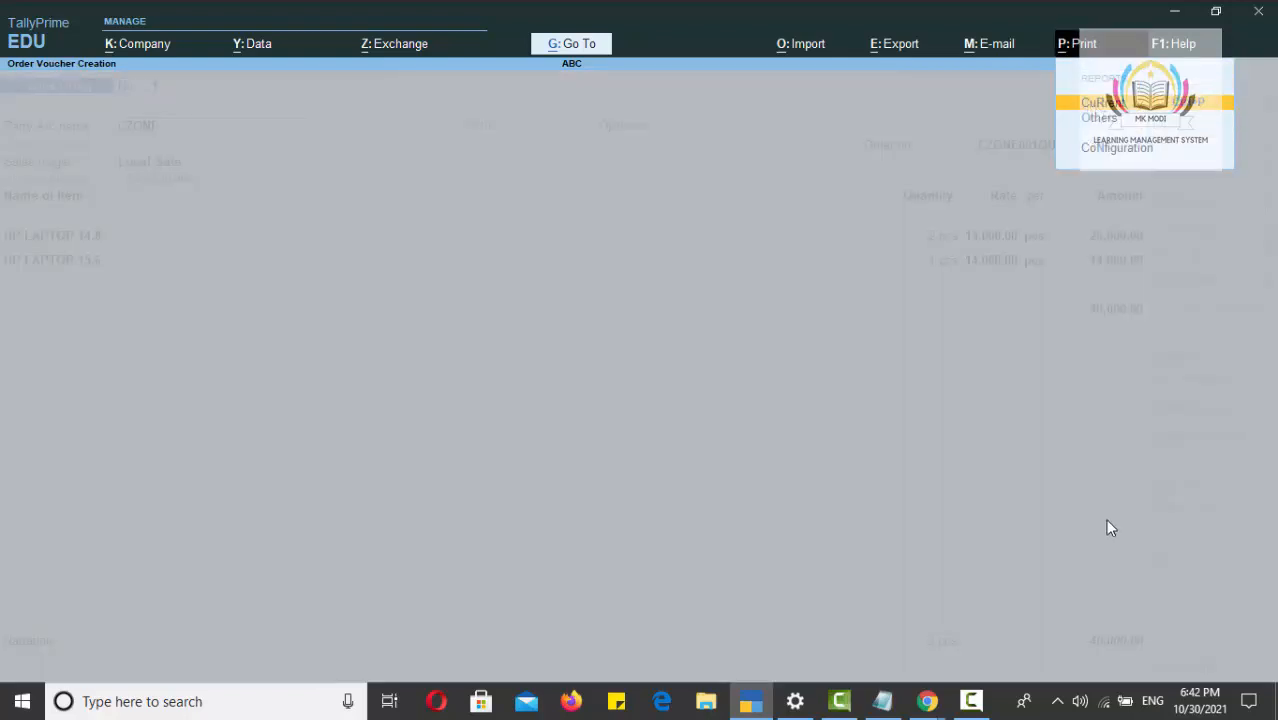
key(Return)
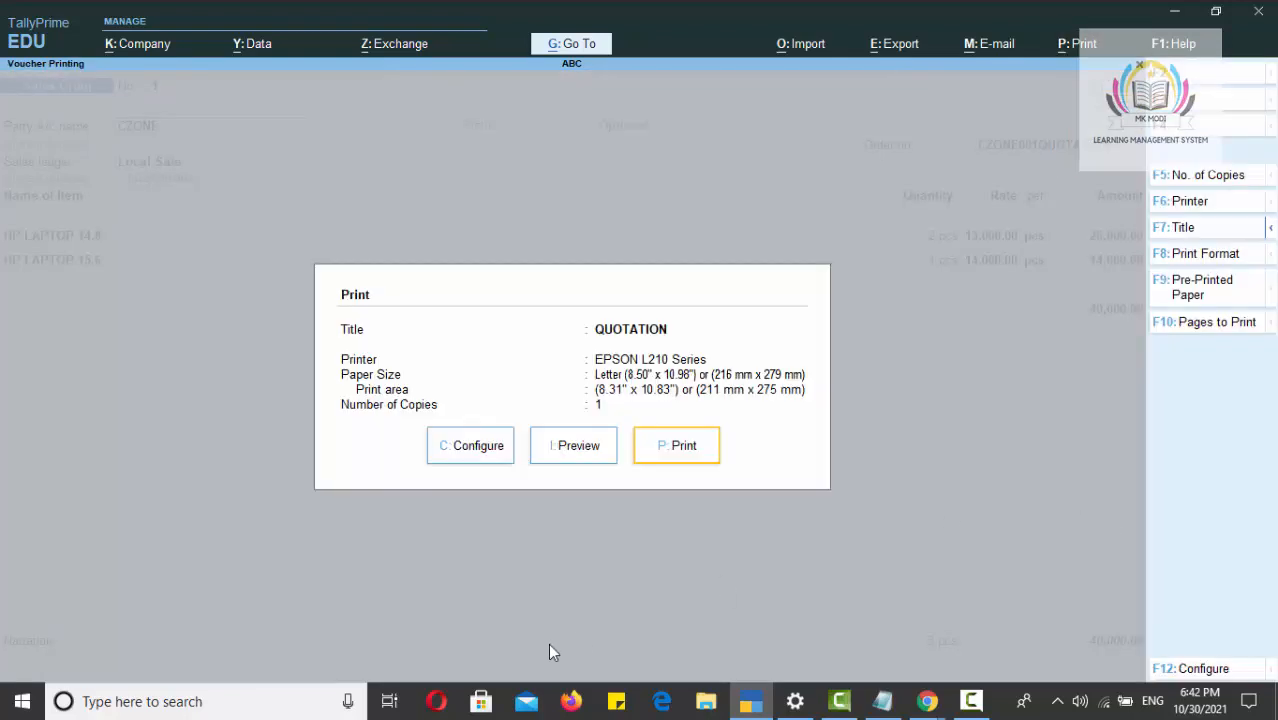
click(577, 450)
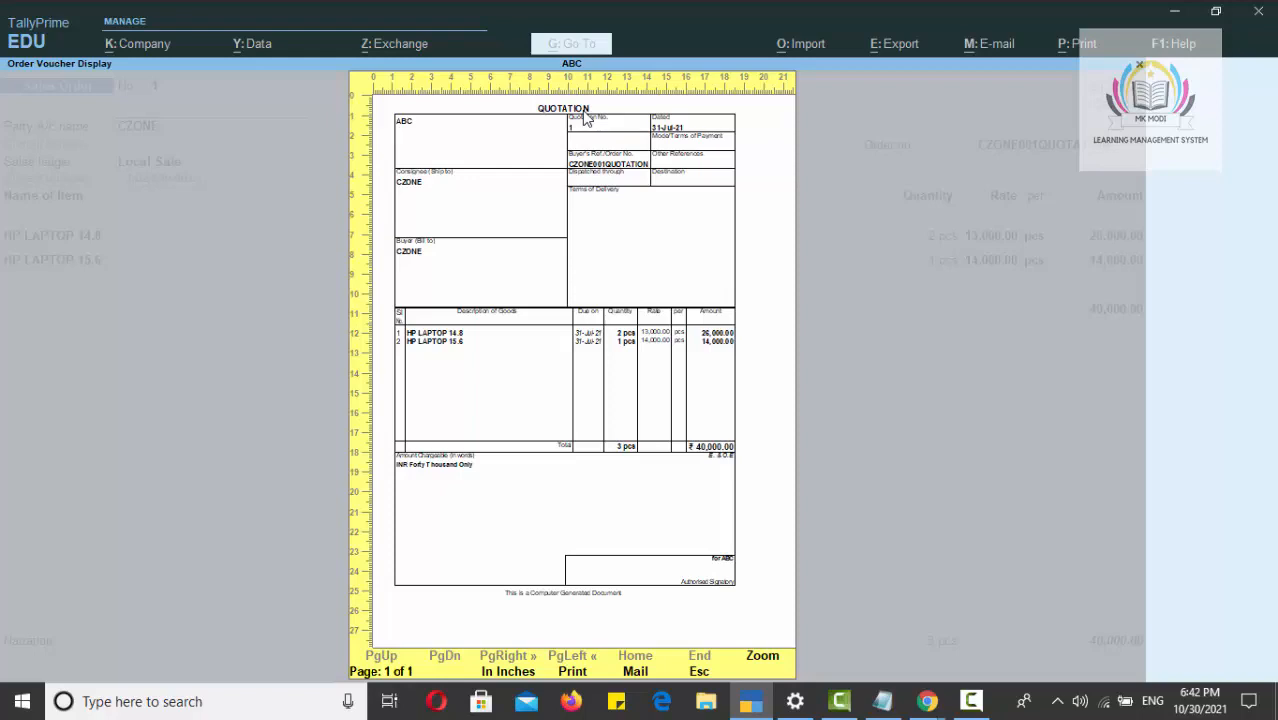
click(585, 118)
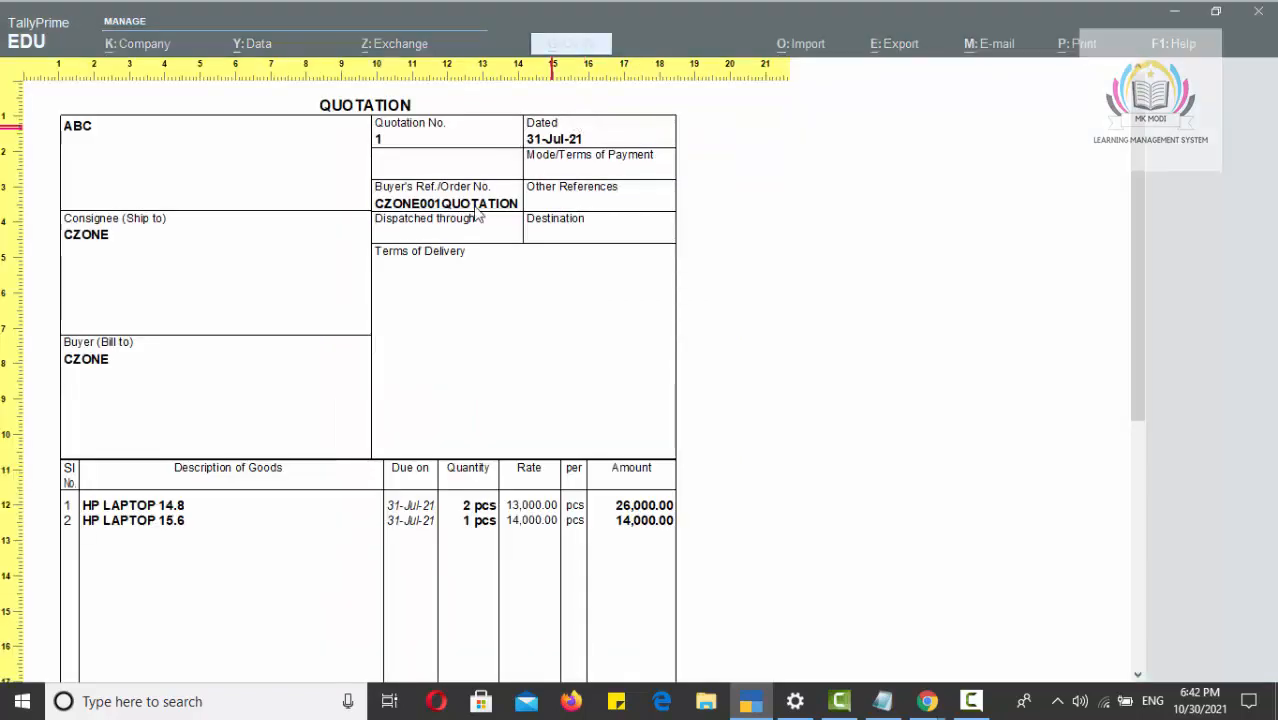
scroll(417, 271, down, 3)
scroll(449, 400, up, 3)
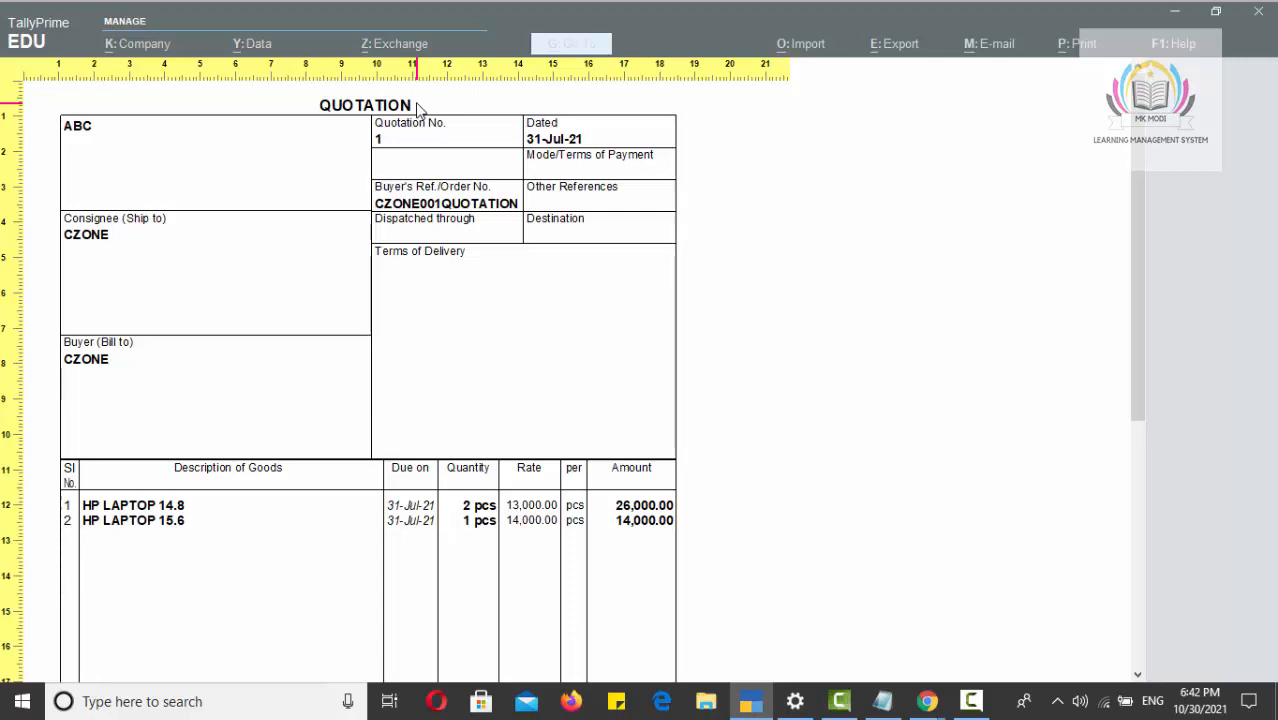
key(Escape)
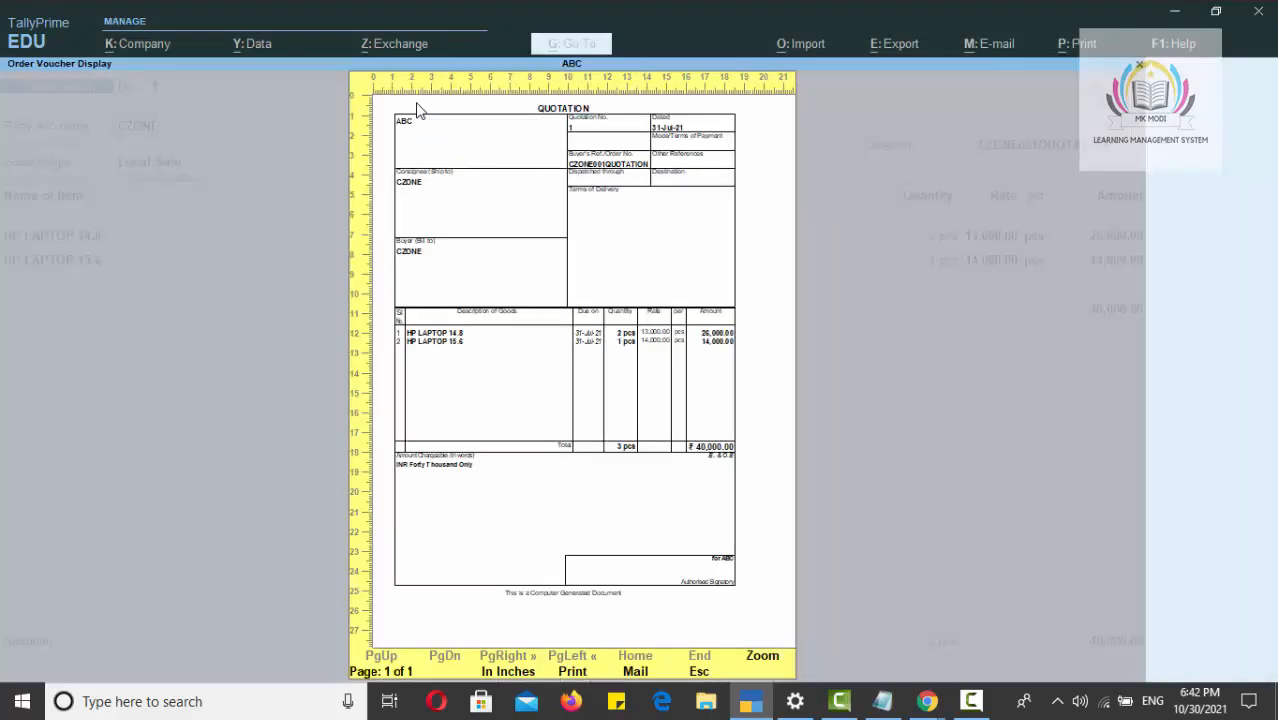
key(Escape)
key(Escape)
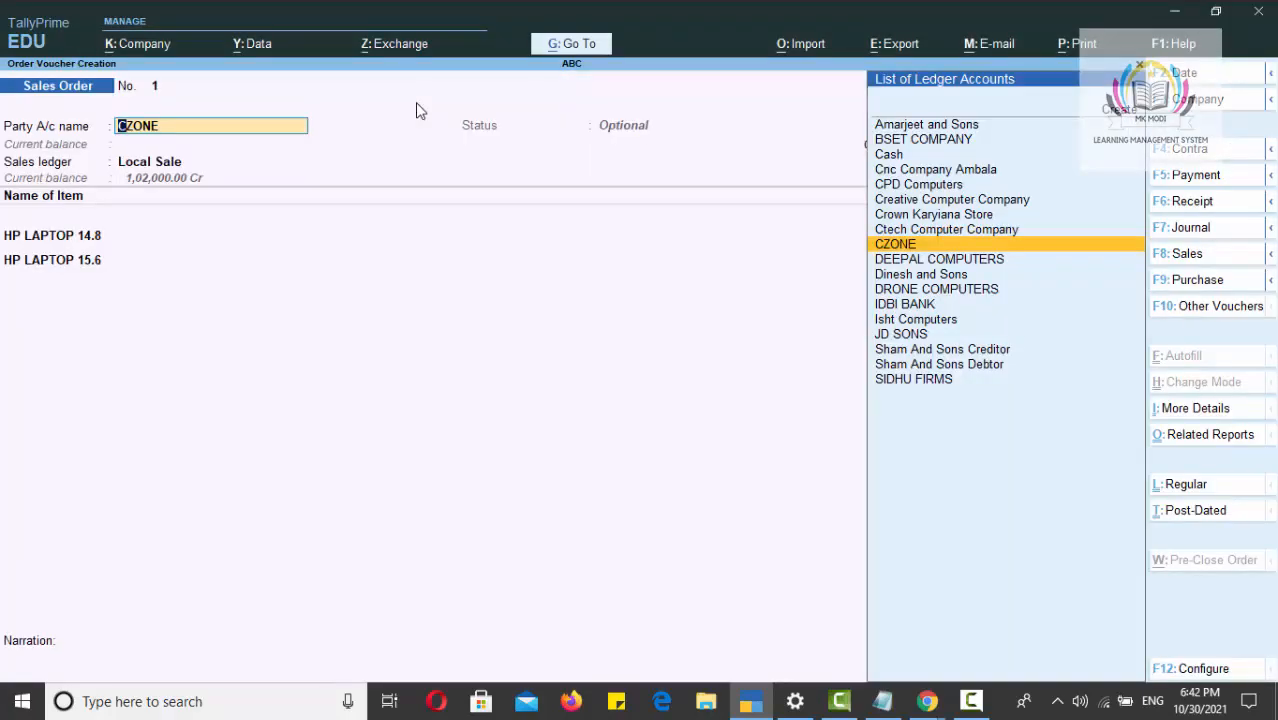
key(BackSpace)
key(Escape)
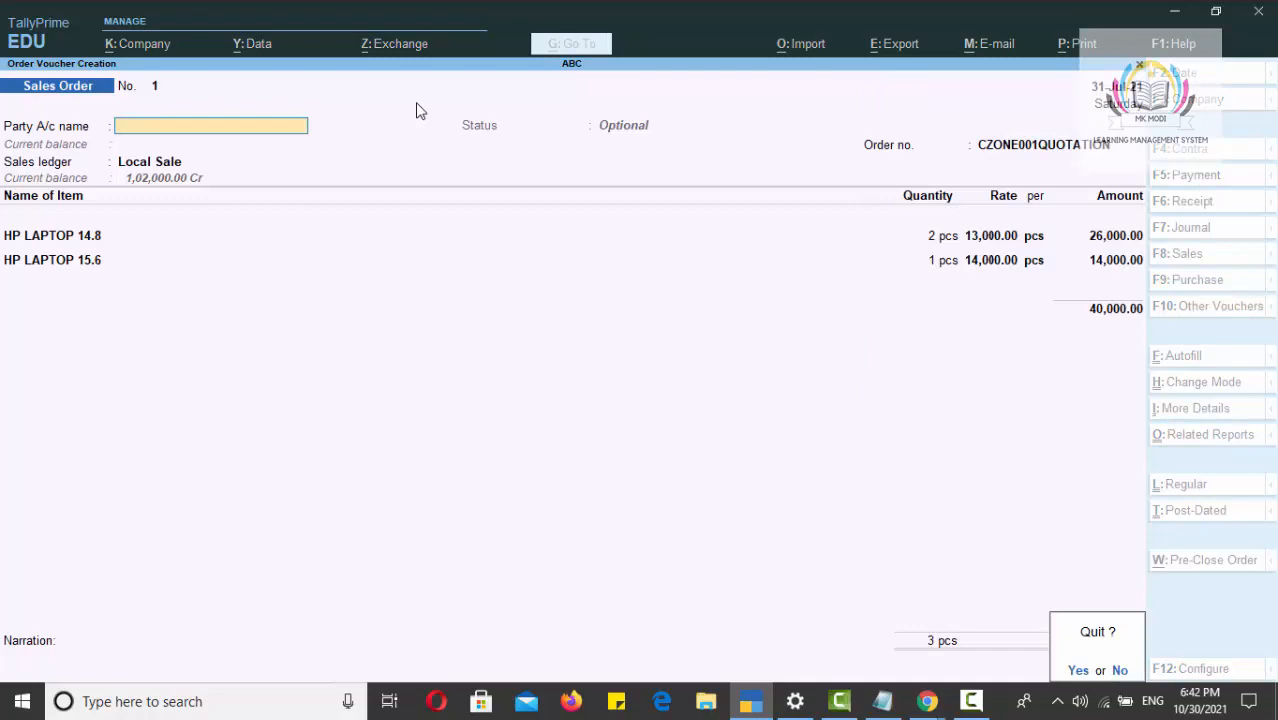
key(n)
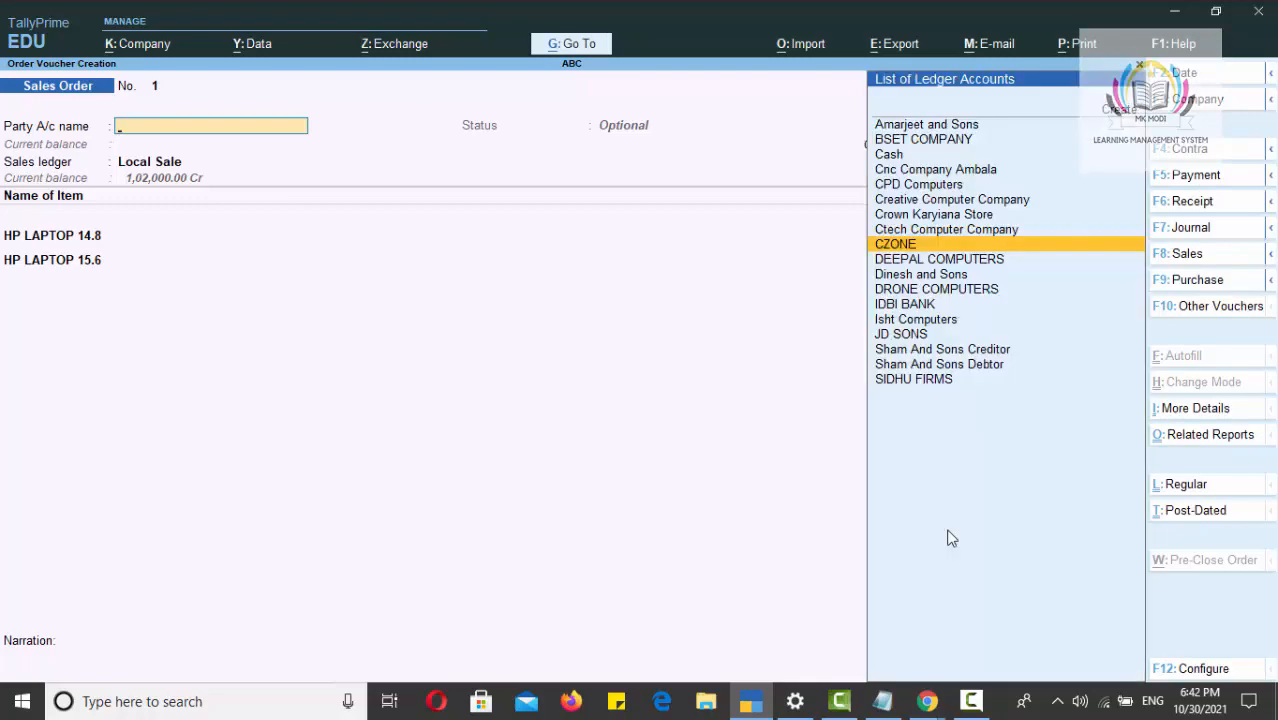
Choose CZONE as the party account again and accept its existing order and party details.
key(Return)
key(Return)
key(Return)
key(Return)
key(Return)
key(Return)
key(Return)
key(Return)
key(Return)
key(Return)
key(Return)
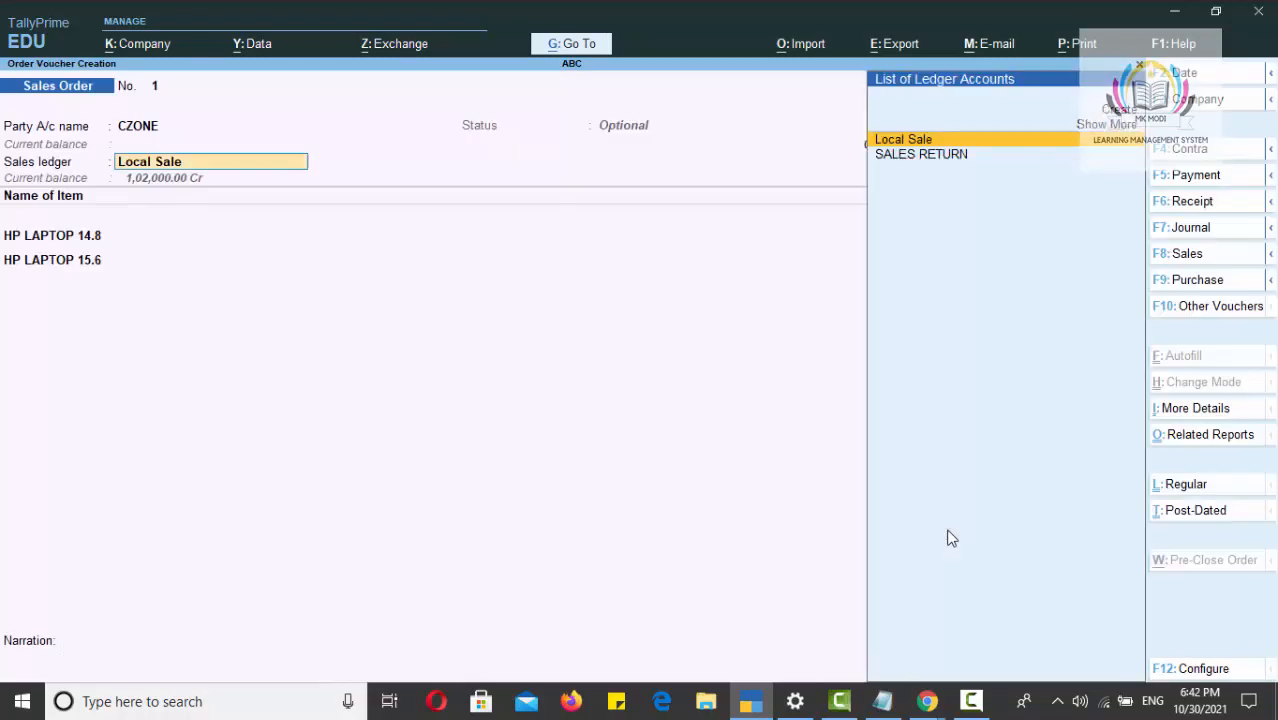
Keep Local Sale as the sales ledger and accept the existing allocations for HP LAPTOP 14.8 and HP LAPTOP 15.6.
key(Return)
key(Return)
key(Return)
key(Return)
key(Return)
key(Return)
key(Return)
key(Return)
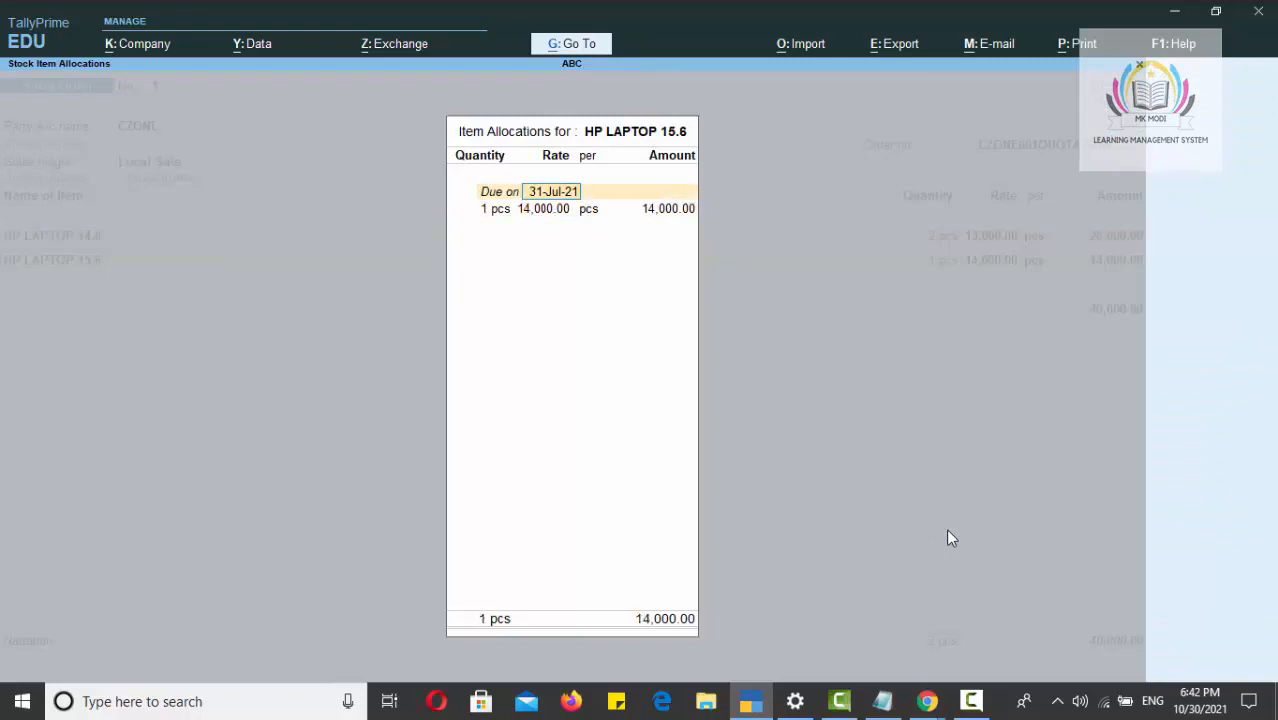
key(Return)
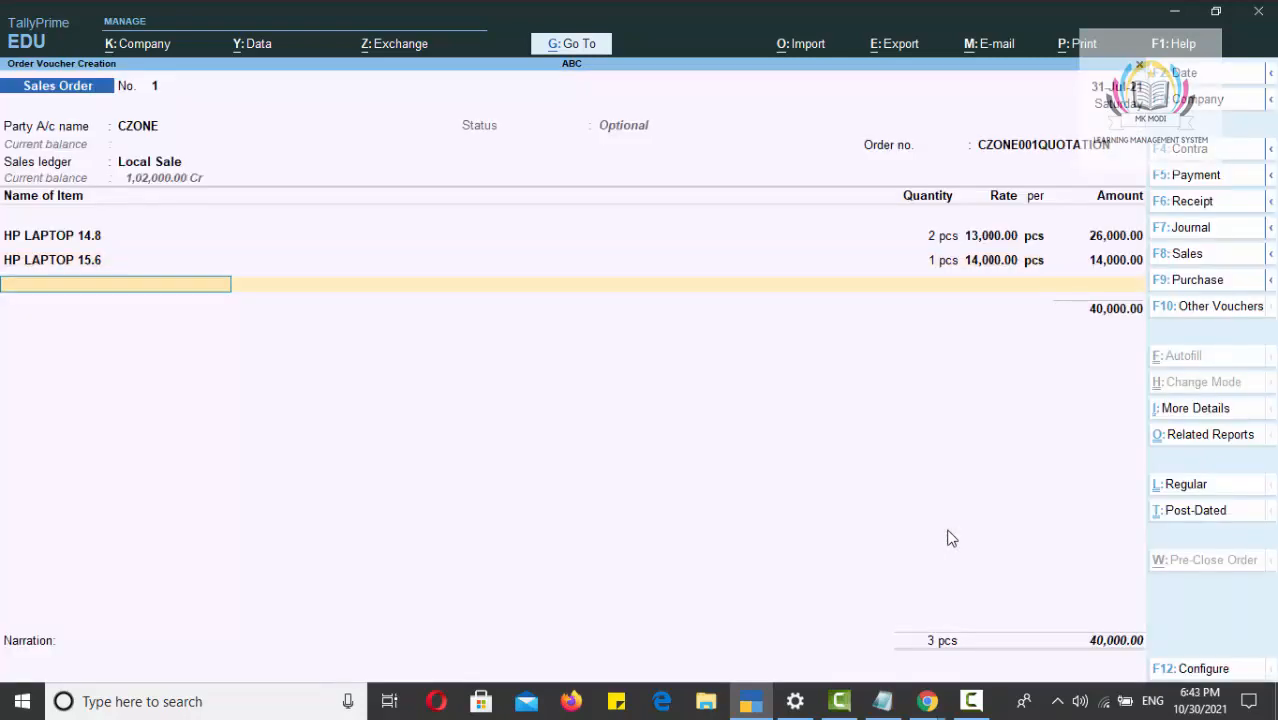
End the item list, save the optional sales order without a narration, and return to the Gateway of Tally.
key(Return)
key(Return)
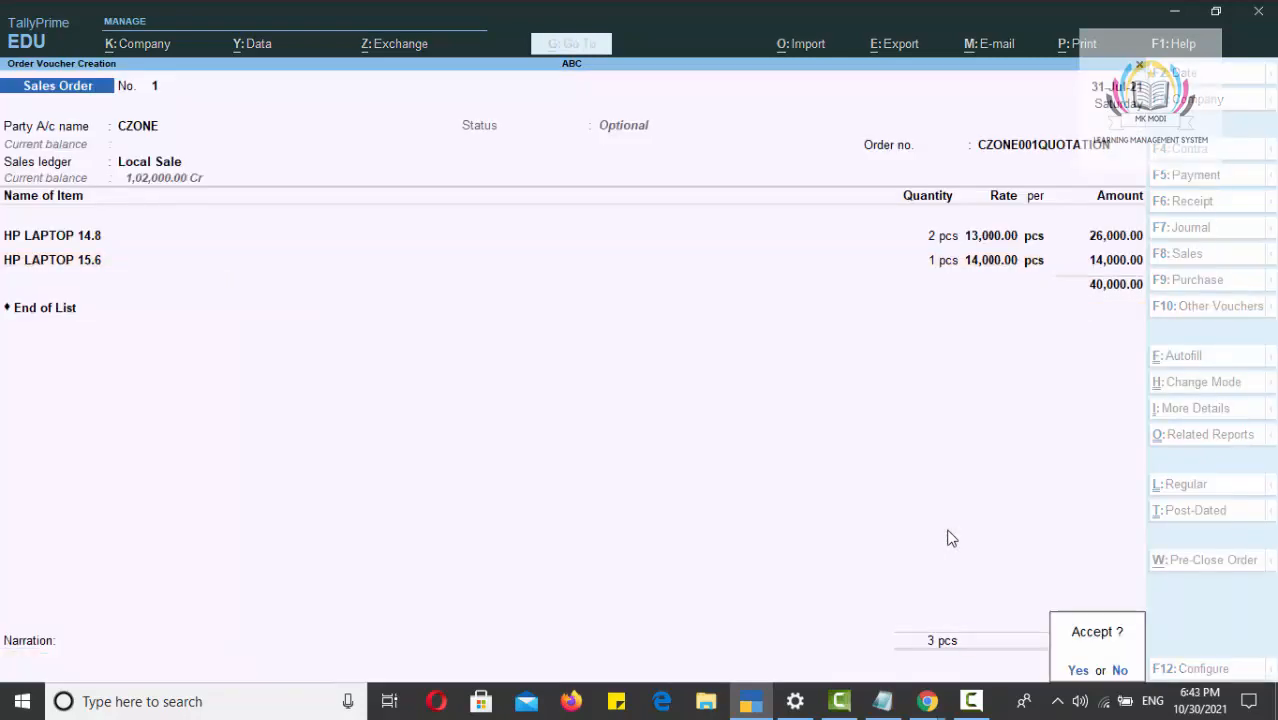
key(Return)
key(Escape)
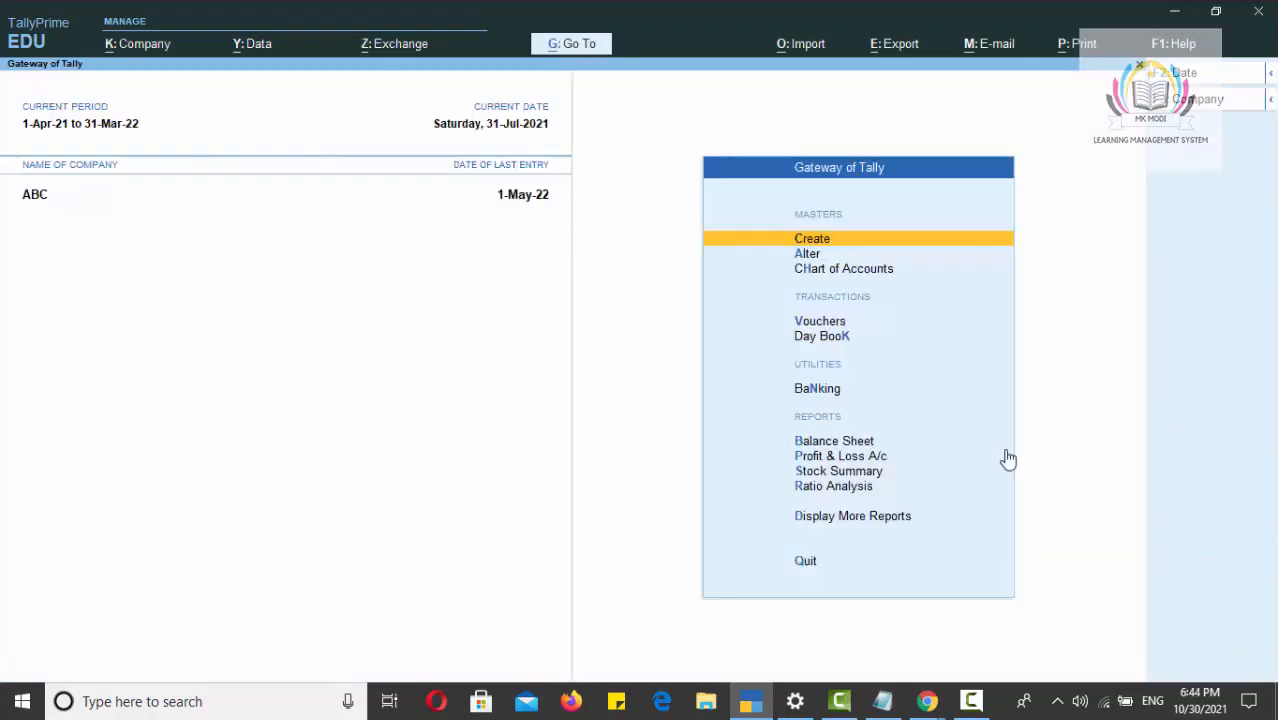